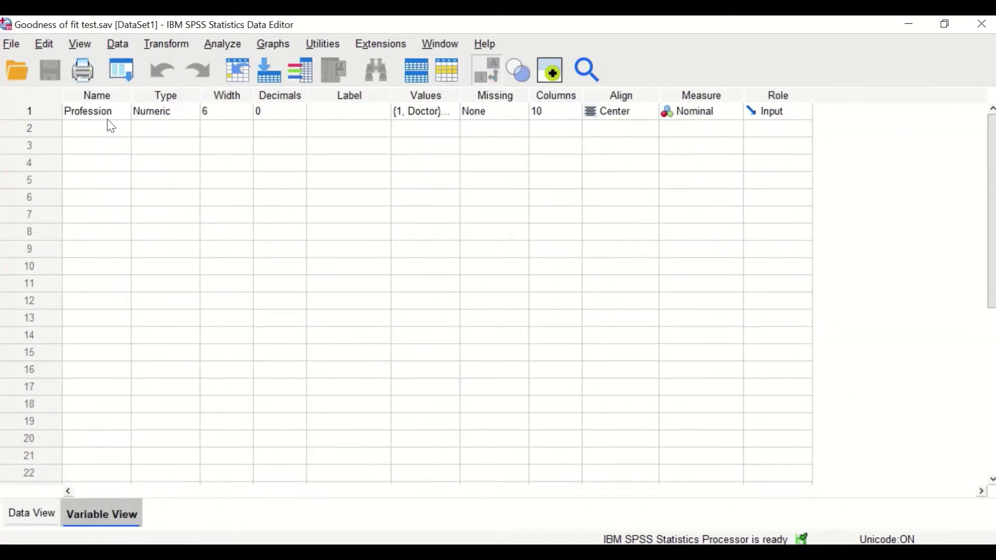
Start a simple bar chart in the Chart Builder using the Simple Bar gallery type
click(443, 115)
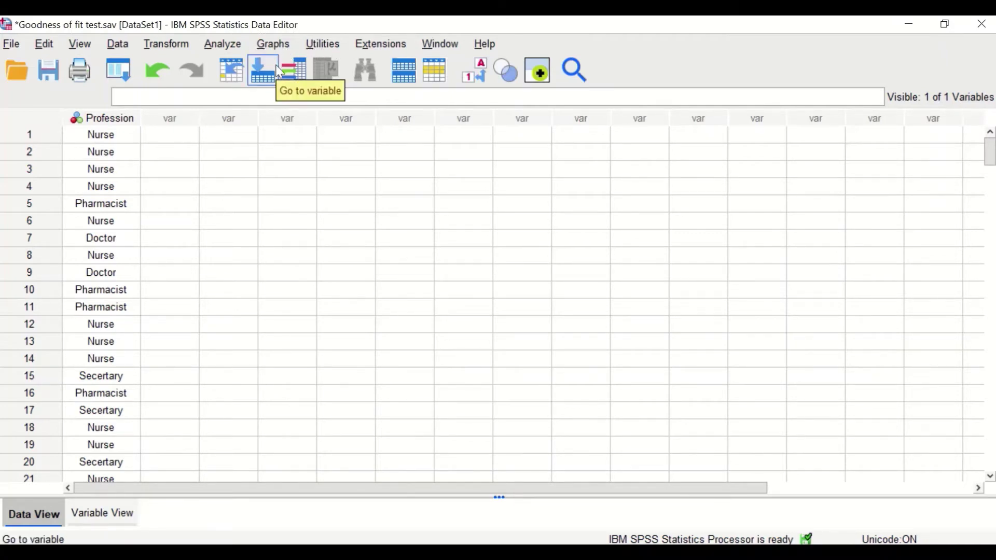
click(272, 46)
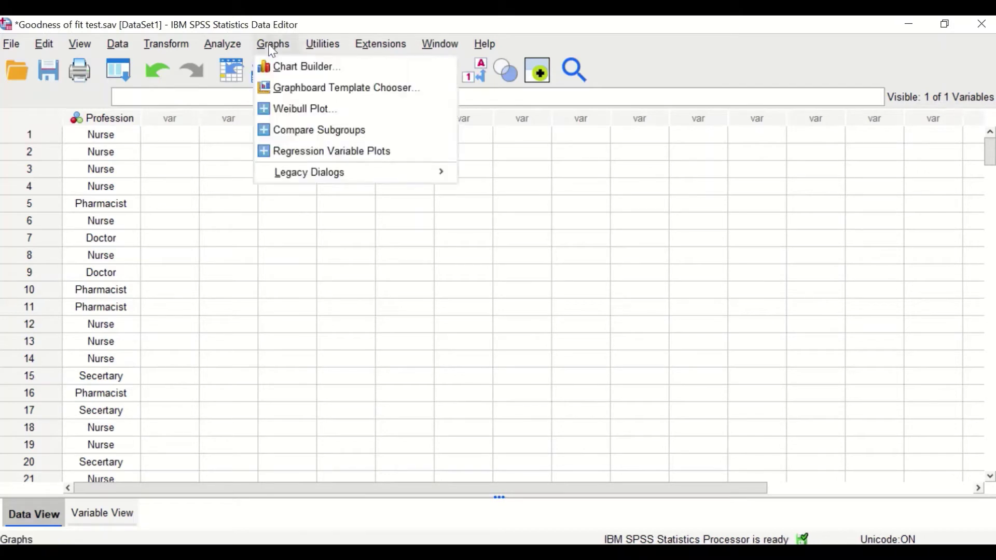
click(285, 74)
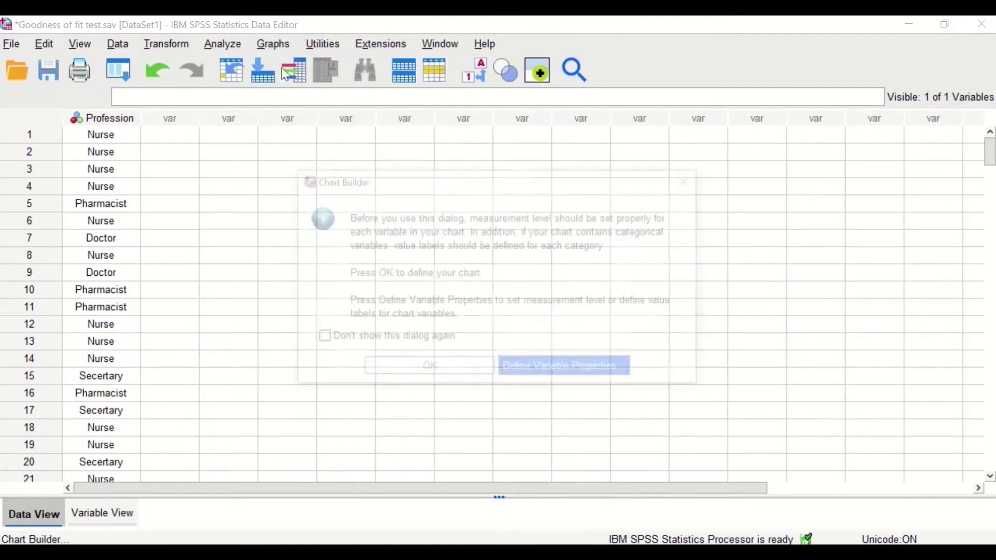
click(429, 370)
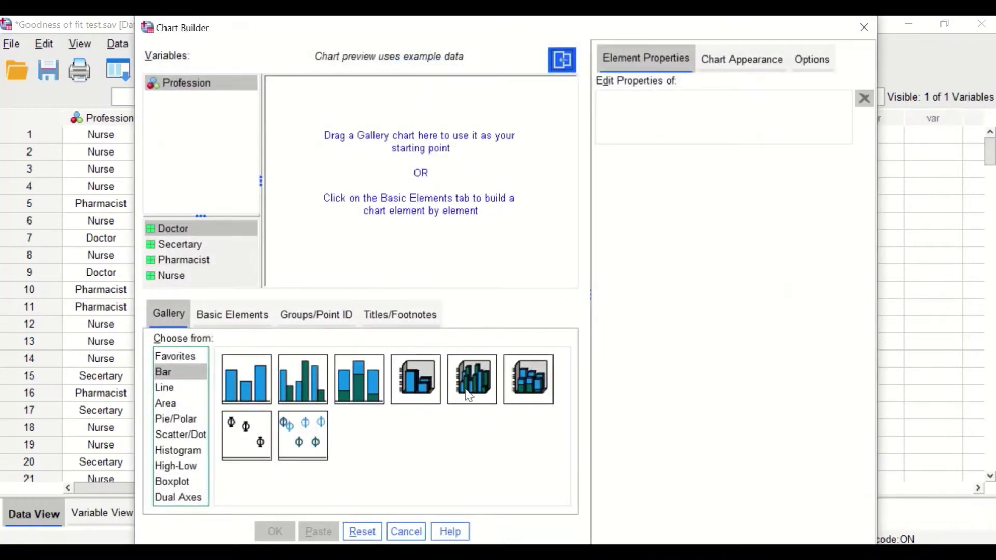
drag(443, 33, 443, 33)
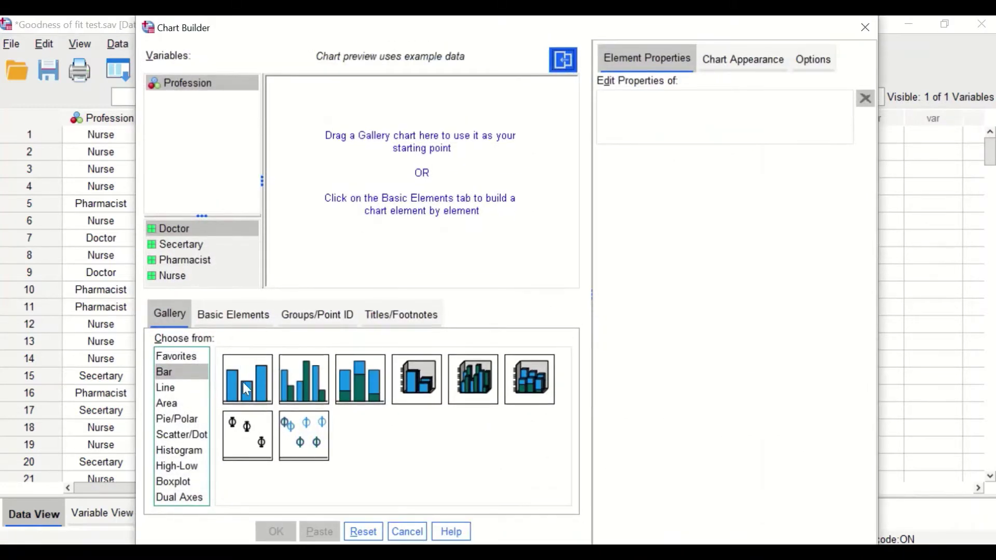
drag(232, 380, 364, 209)
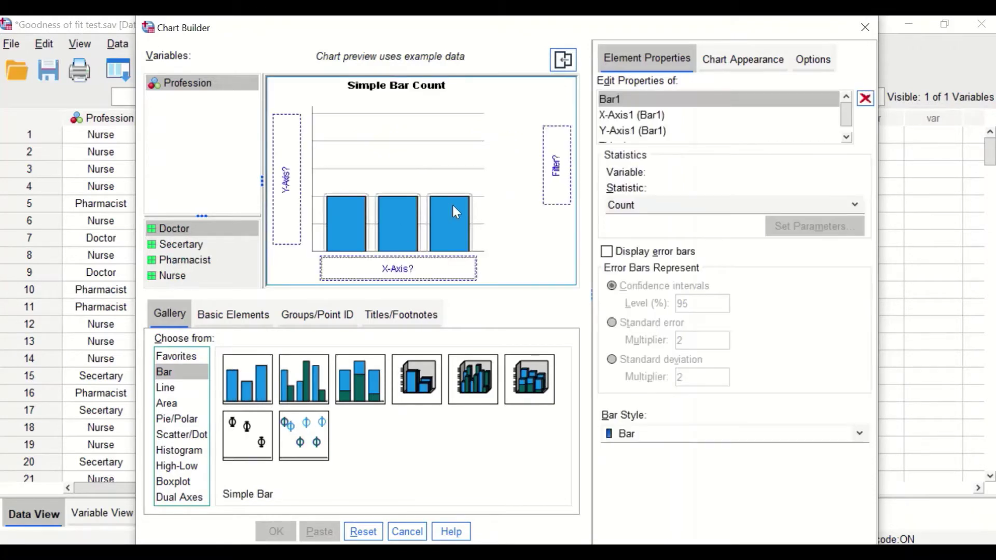
Assign Profession to the chart's x-axis, generate the bar chart of counts, and return to the data editor after viewing it
click(188, 85)
drag(188, 87, 394, 277)
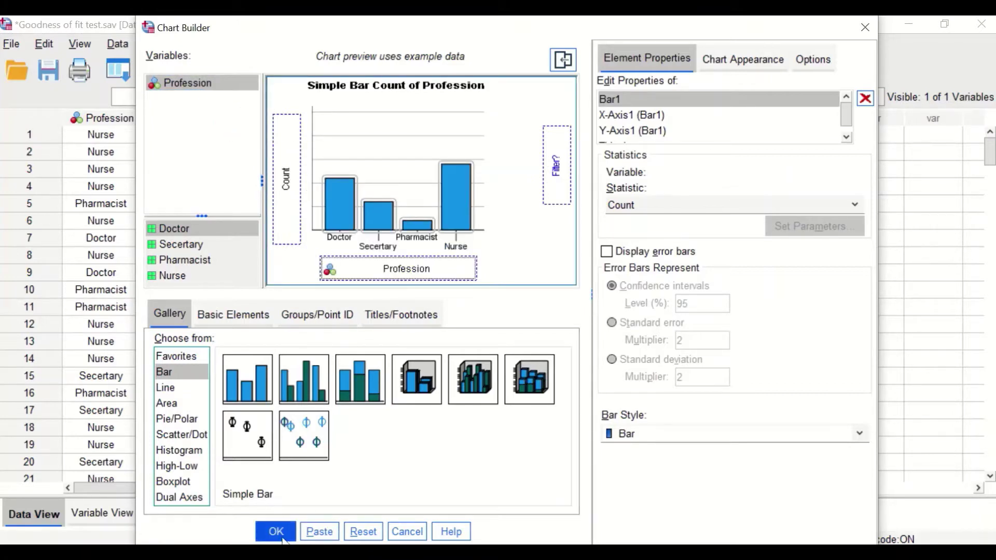
key(Return)
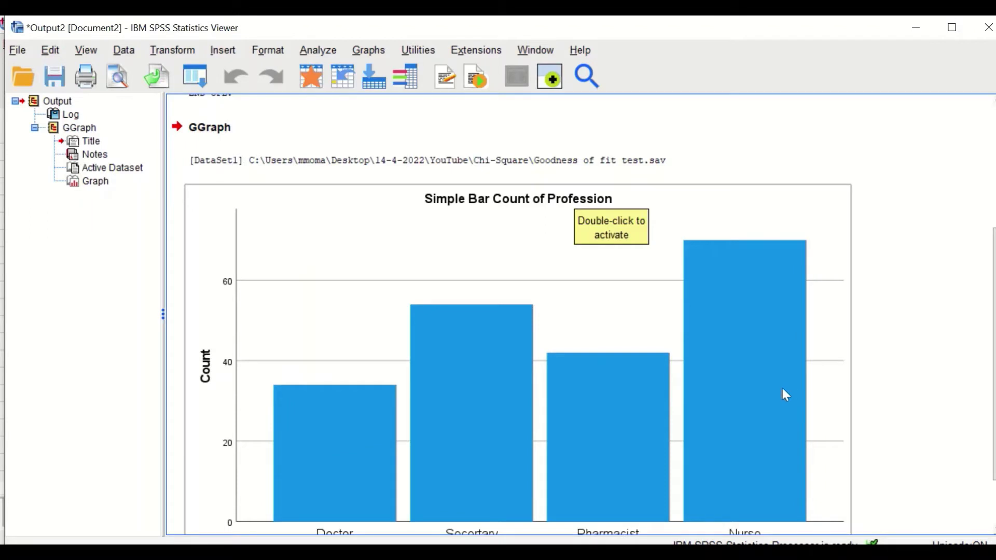
scroll(759, 430, down, 3)
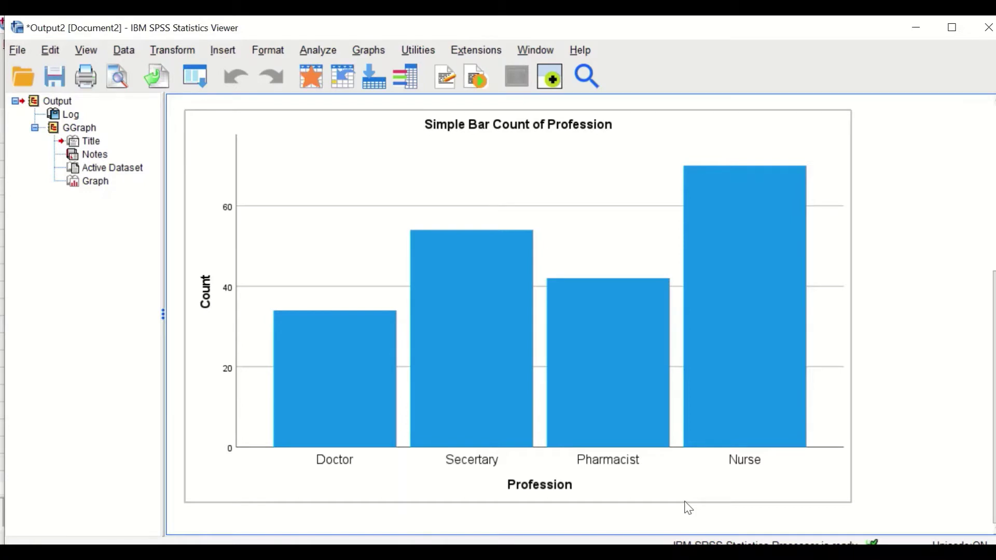
click(916, 28)
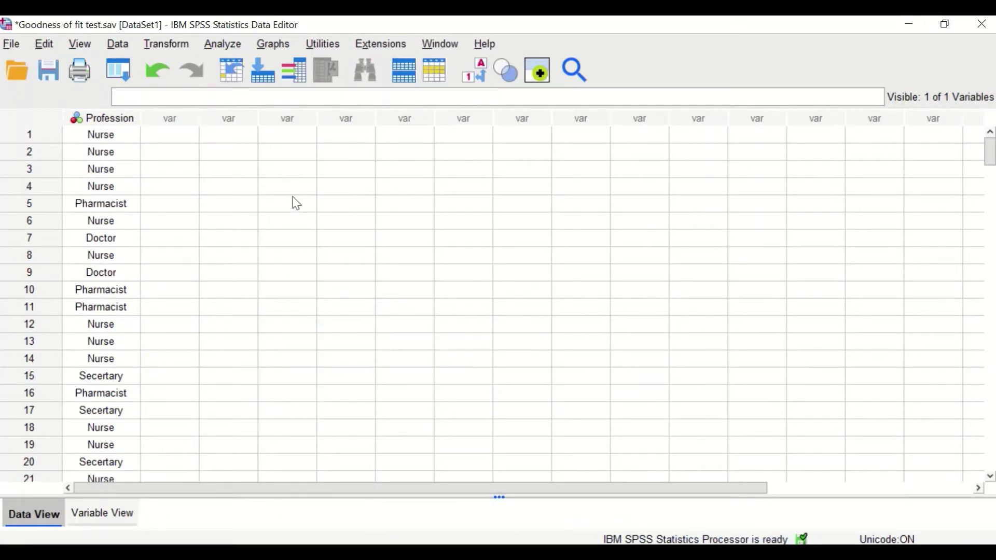
Set up a legacy nonparametric Chi-square test with Profession as the test variable
click(222, 45)
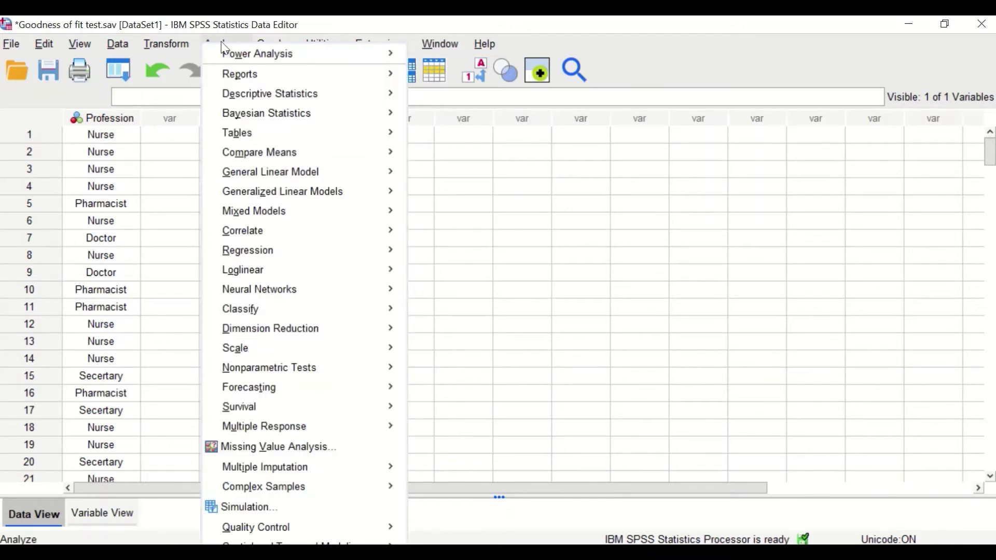
mouse_move(240, 372)
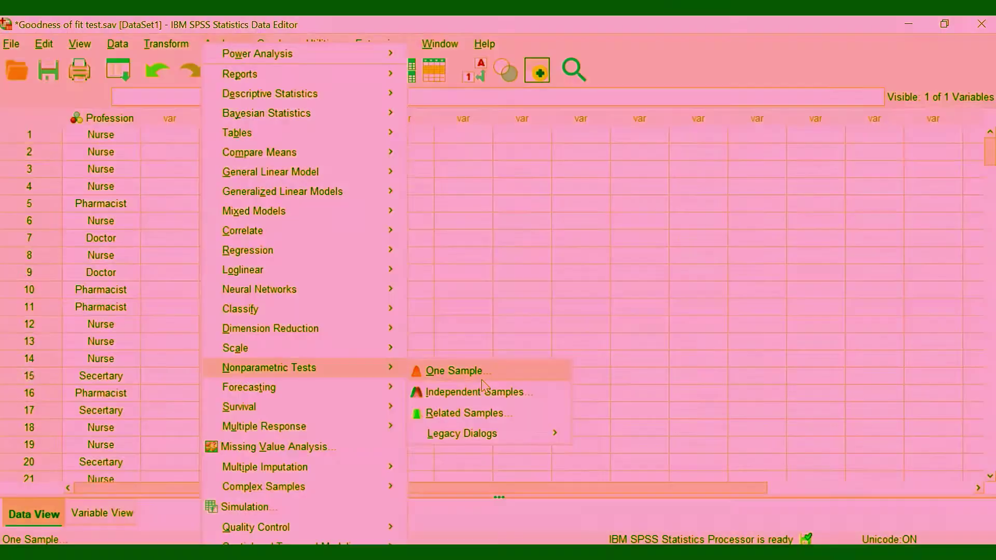
mouse_move(495, 441)
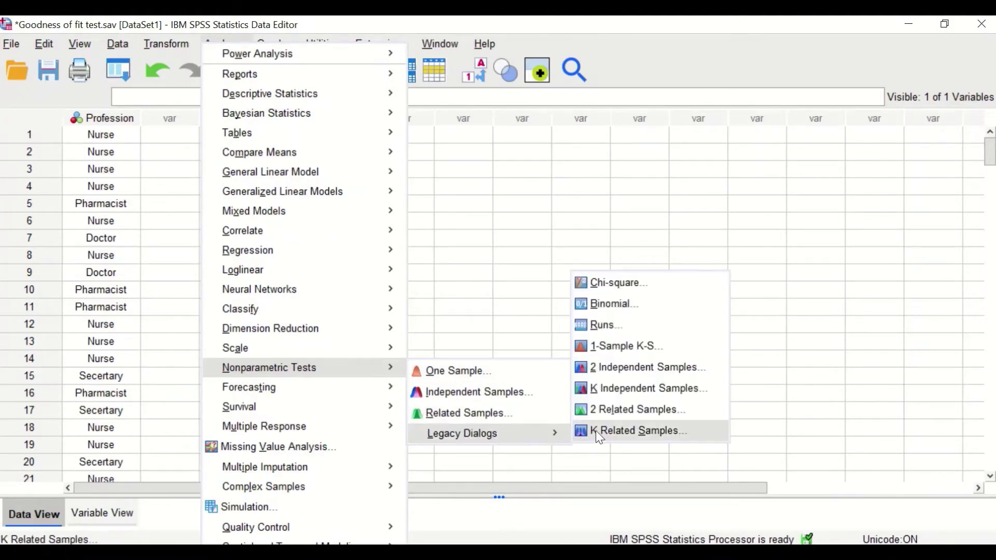
click(611, 284)
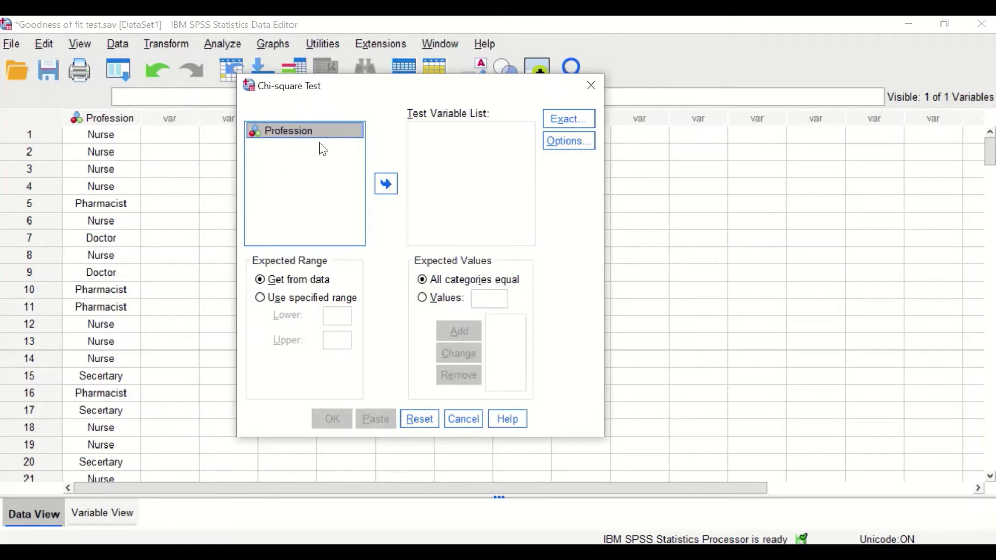
drag(321, 131, 454, 174)
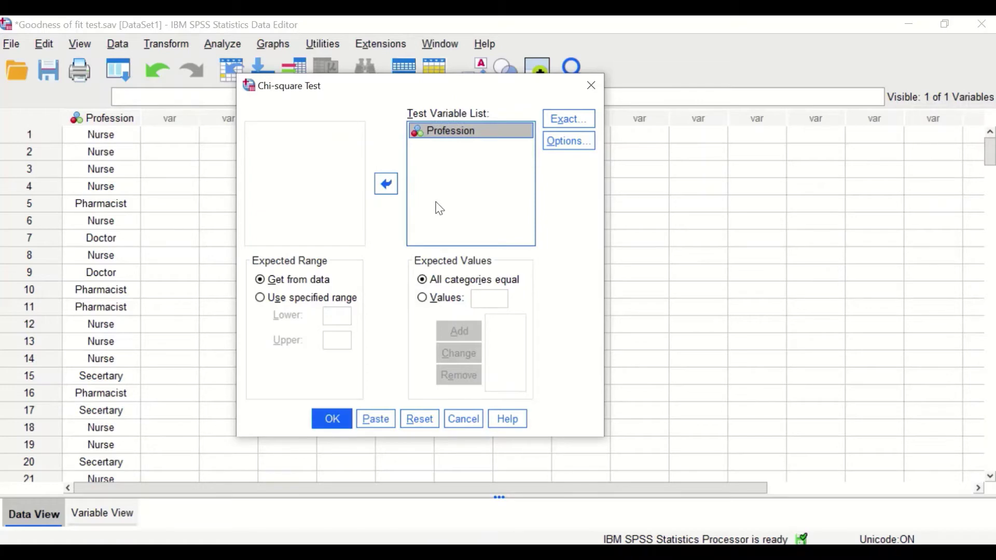
Run the Chi-square test with asymptotic-only significance, descriptive statistics included and all categories expected equal
click(574, 119)
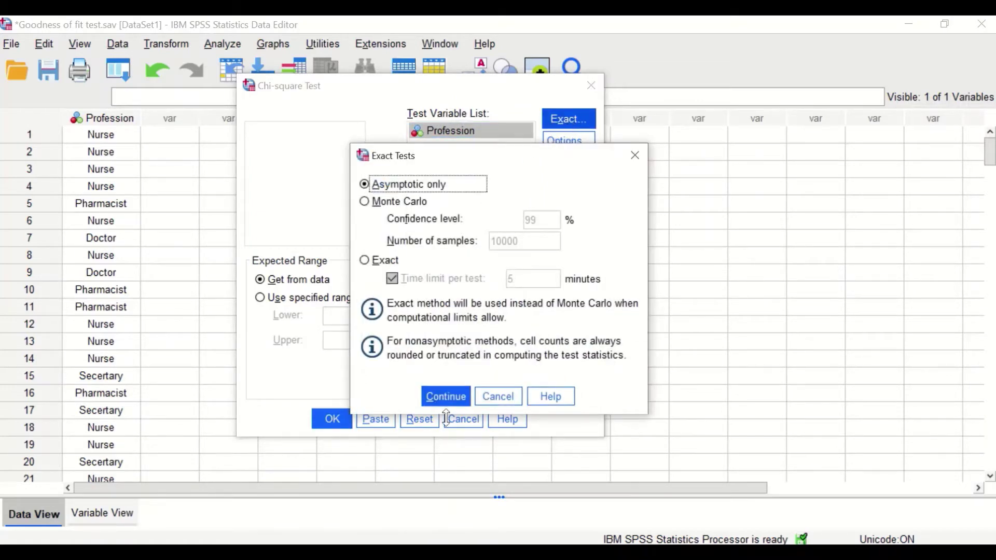
click(446, 397)
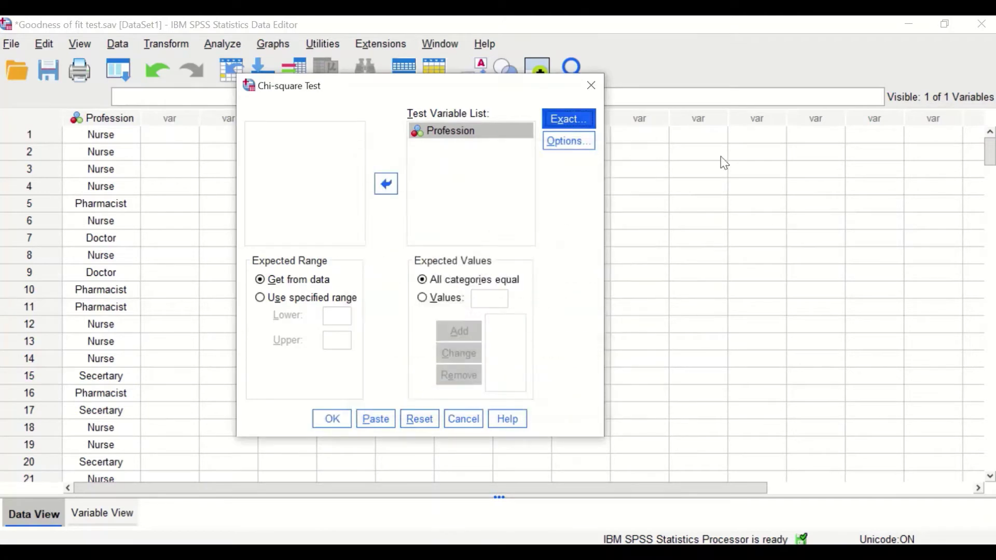
click(577, 151)
click(429, 252)
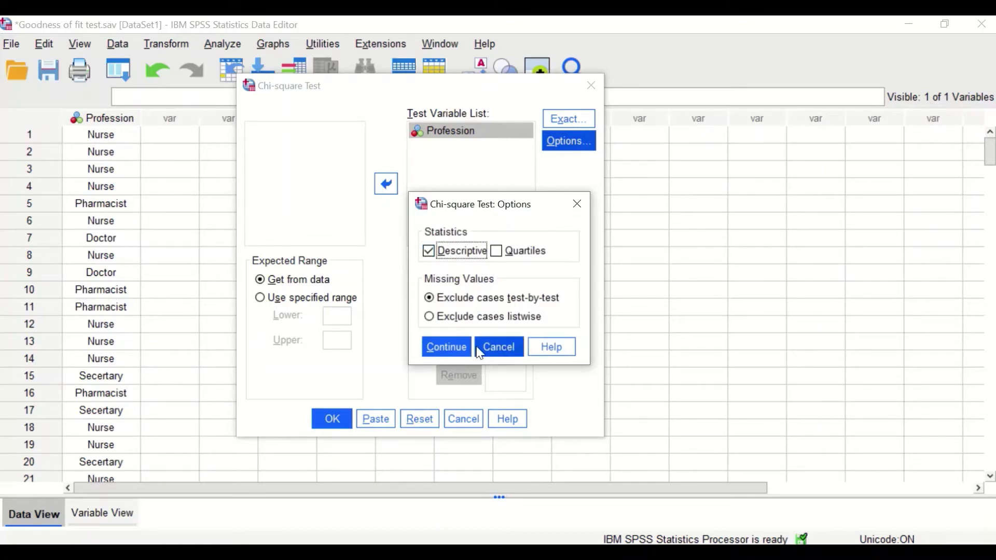
click(441, 348)
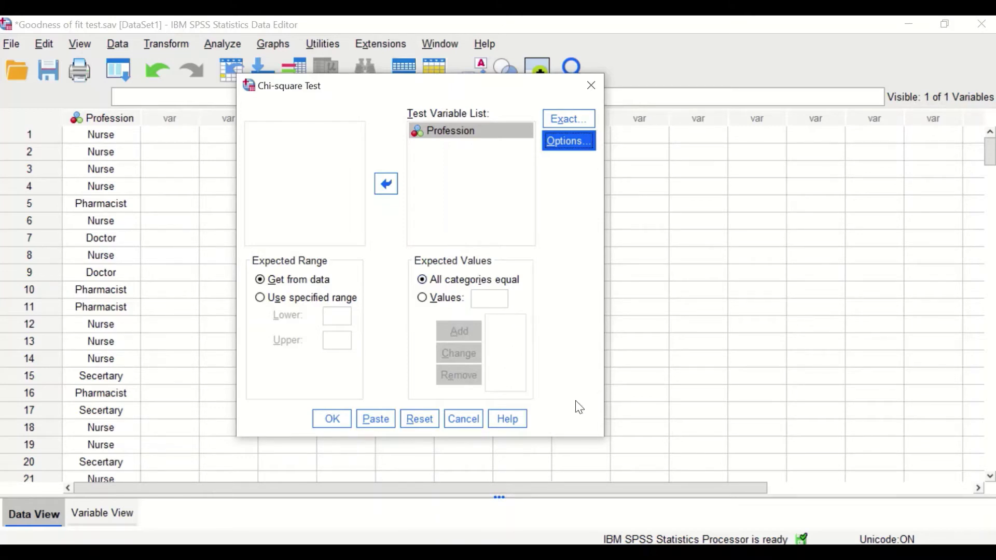
click(333, 419)
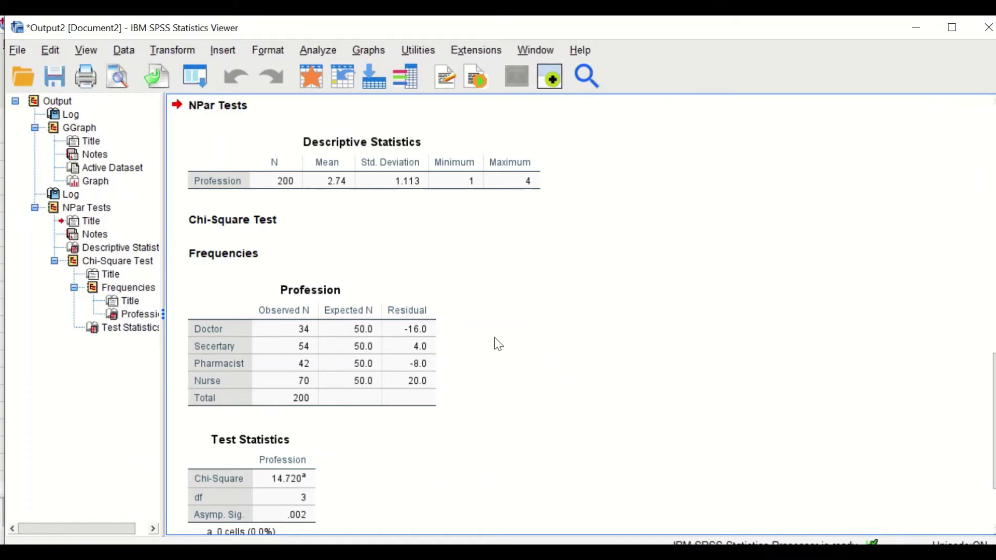
Examine the descriptive statistics, the observed and expected frequencies, and the Chi-square test statistics for Profession
click(448, 156)
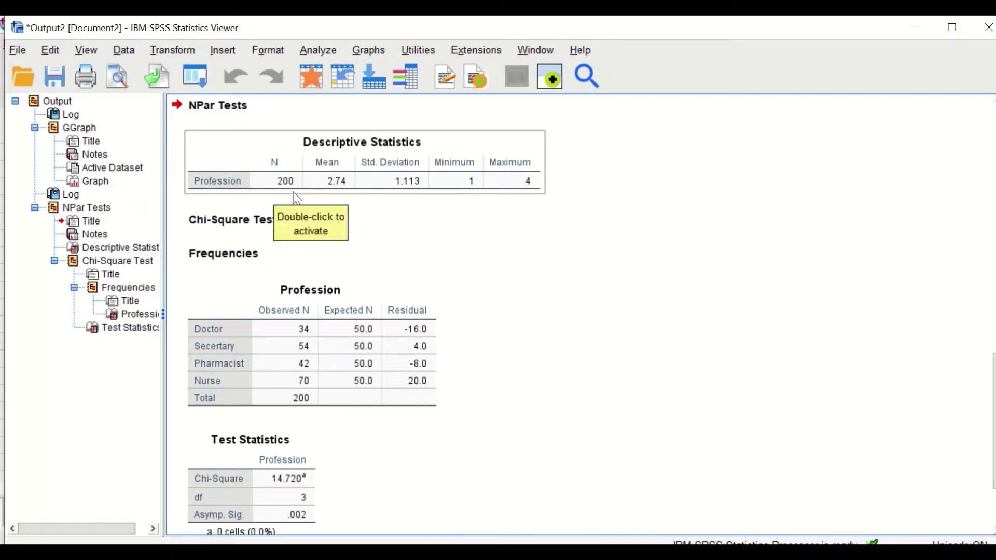
click(621, 359)
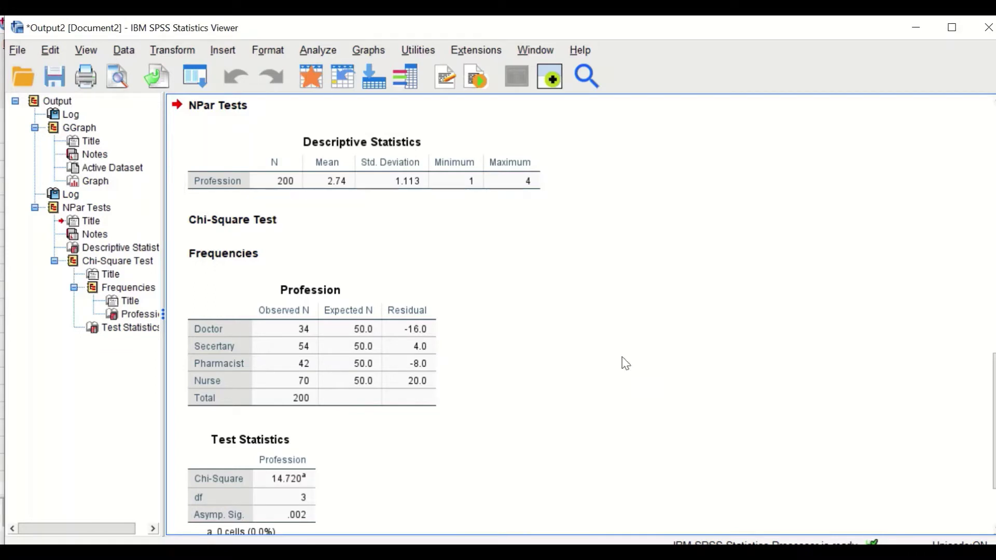
click(413, 329)
scroll(536, 395, down, 3)
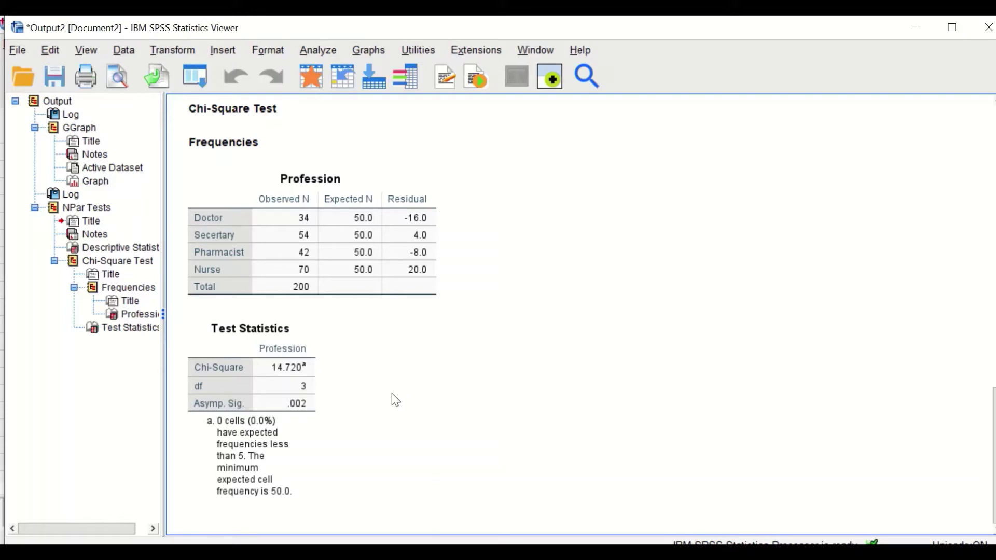
click(364, 263)
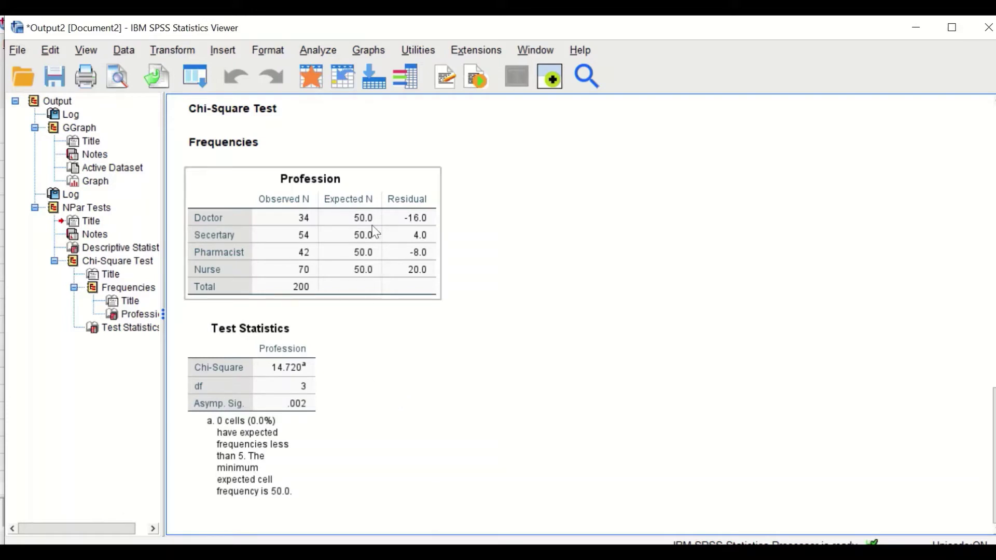
click(285, 421)
click(560, 415)
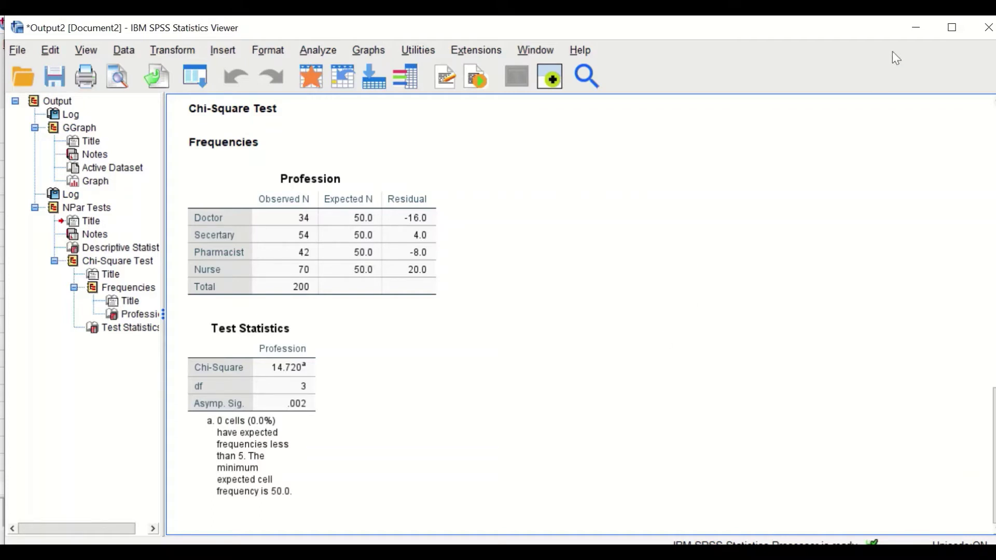
click(916, 27)
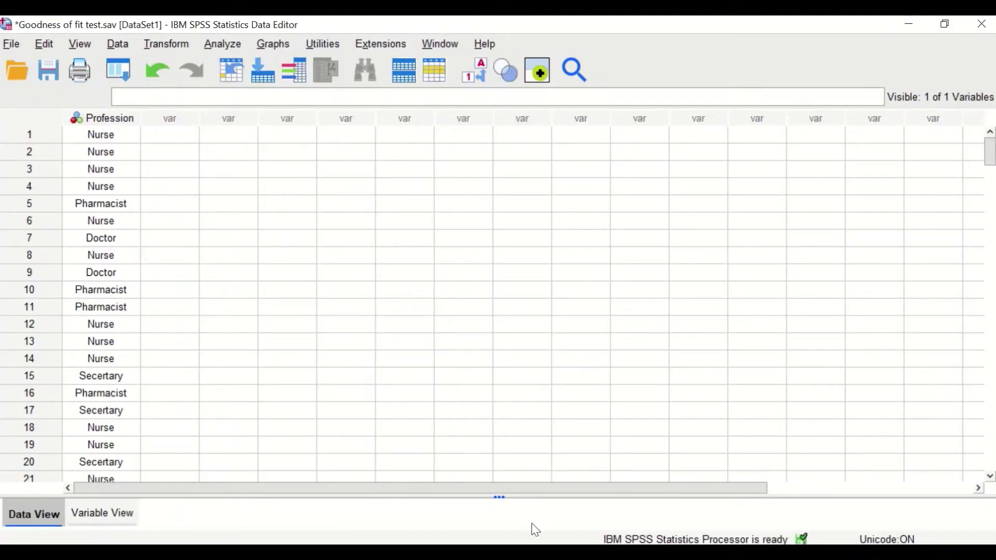
mouse_move(560, 553)
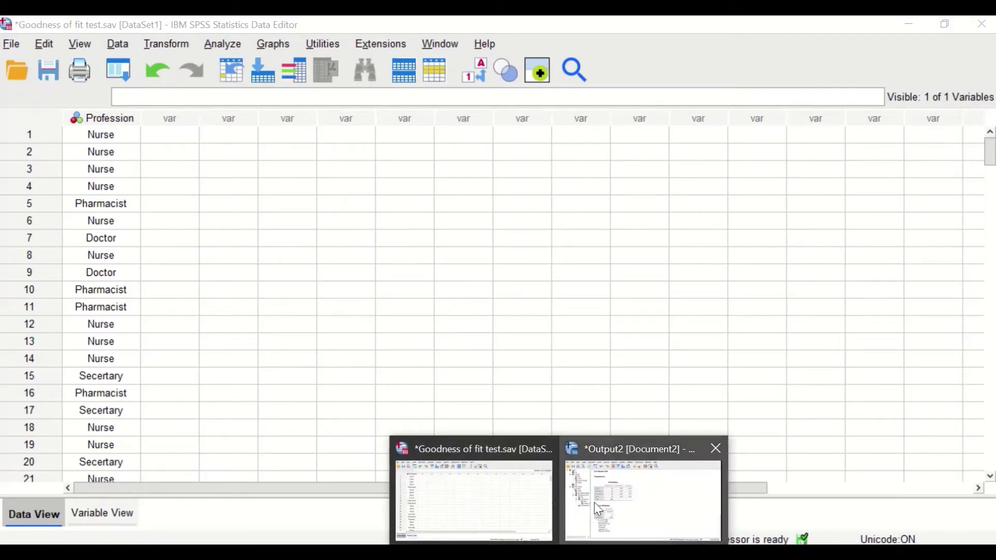
click(645, 495)
Recall the Chi-square Test dialog from the output window and move it clear of the result tables
click(196, 76)
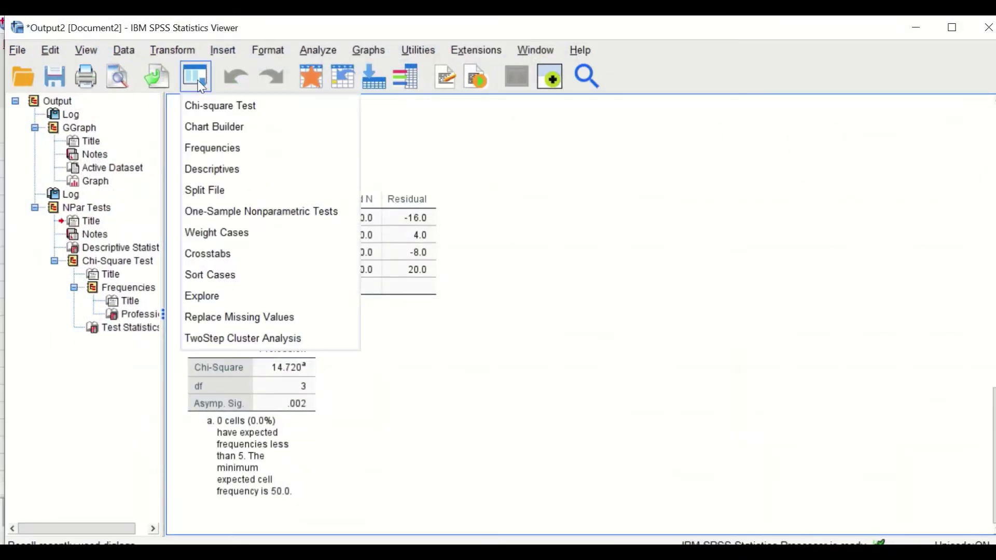
click(220, 104)
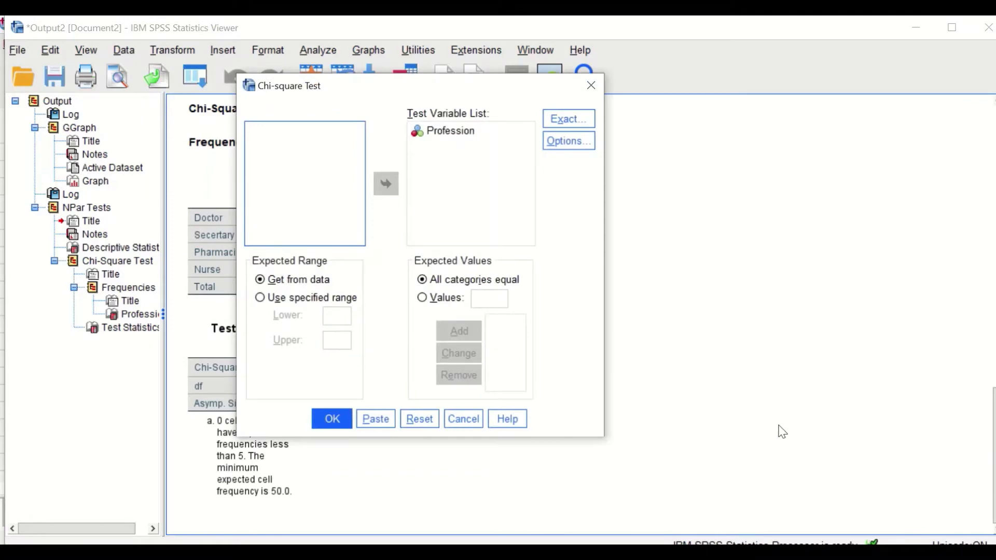
drag(444, 85, 476, 111)
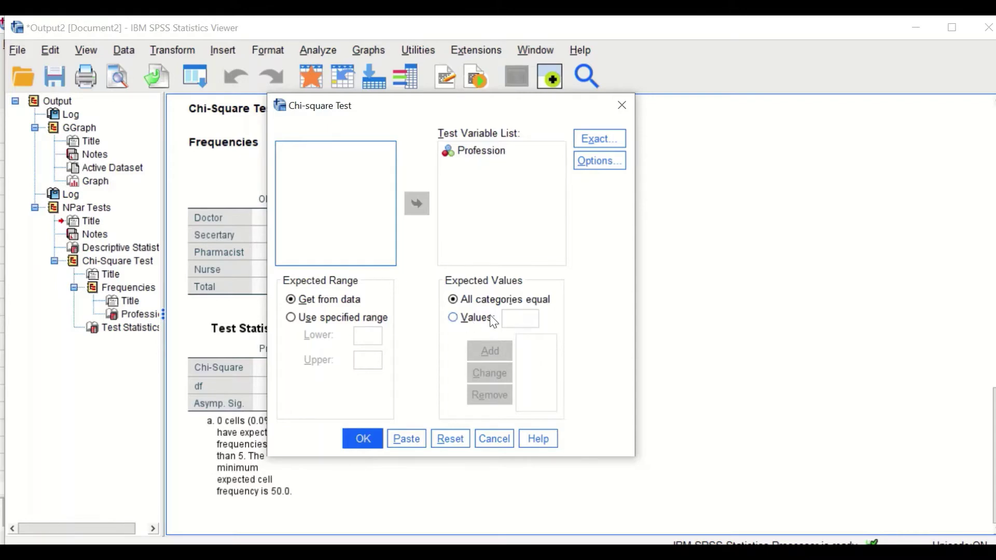
drag(406, 105, 628, 124)
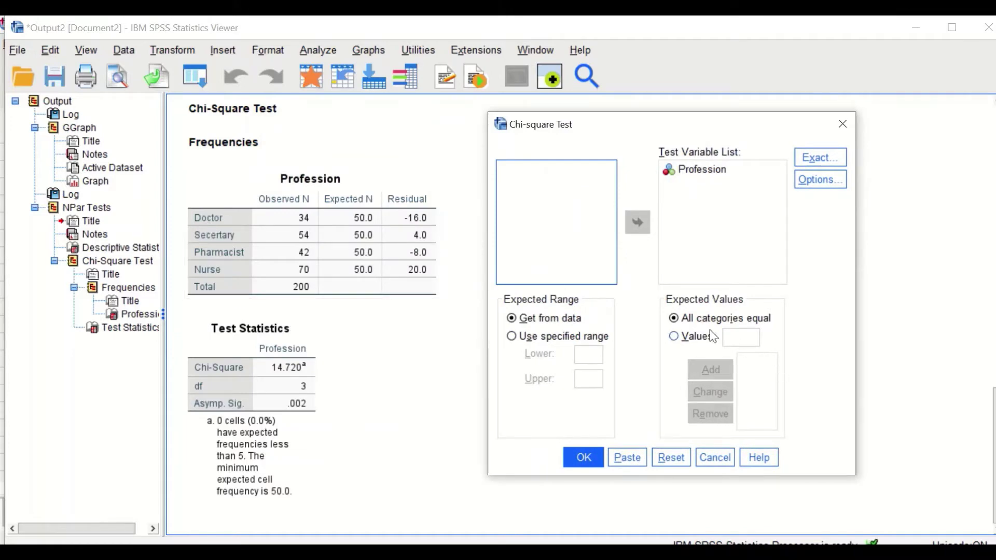
Switch the Chi-square test's expected values from all categories equal to individually specified values
click(693, 338)
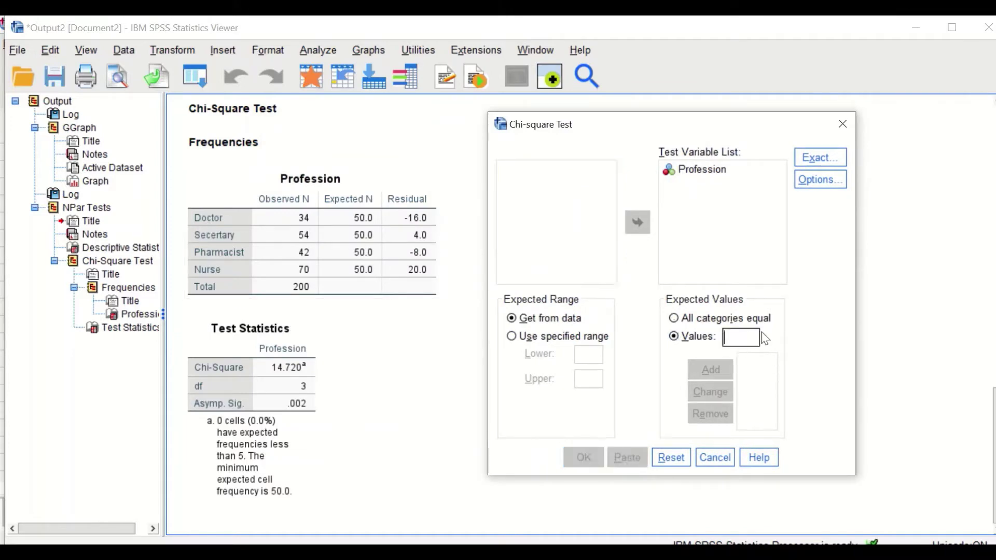
text(10)
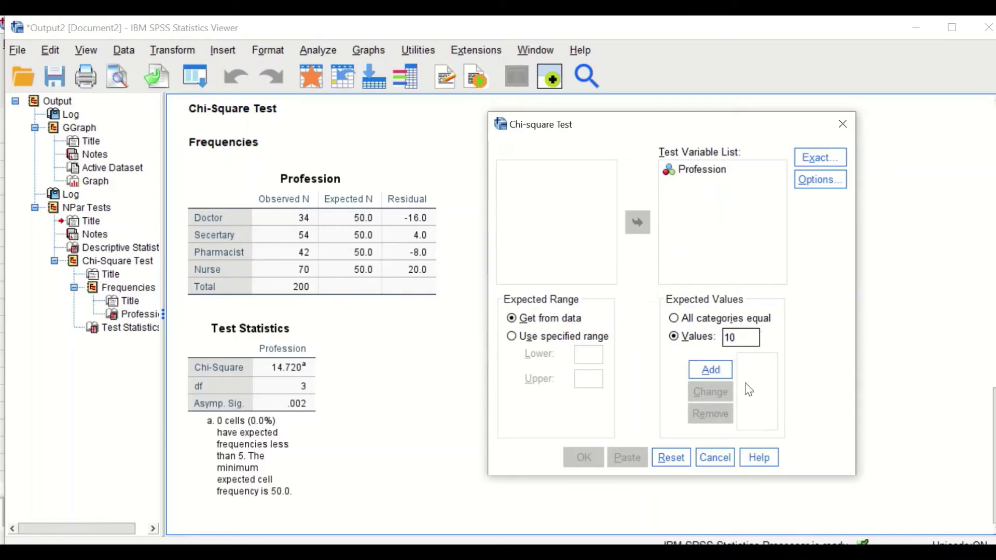
click(716, 369)
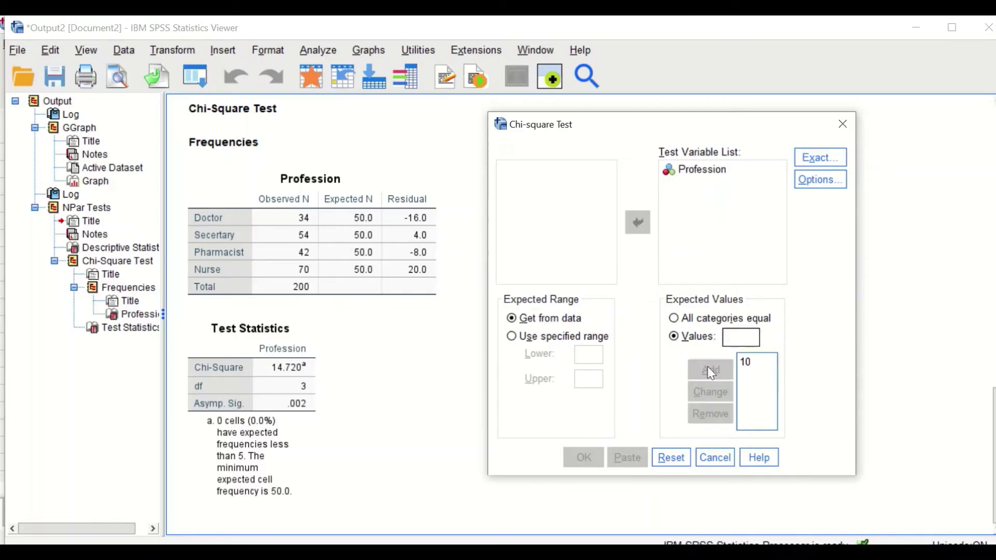
click(726, 338)
text(20)
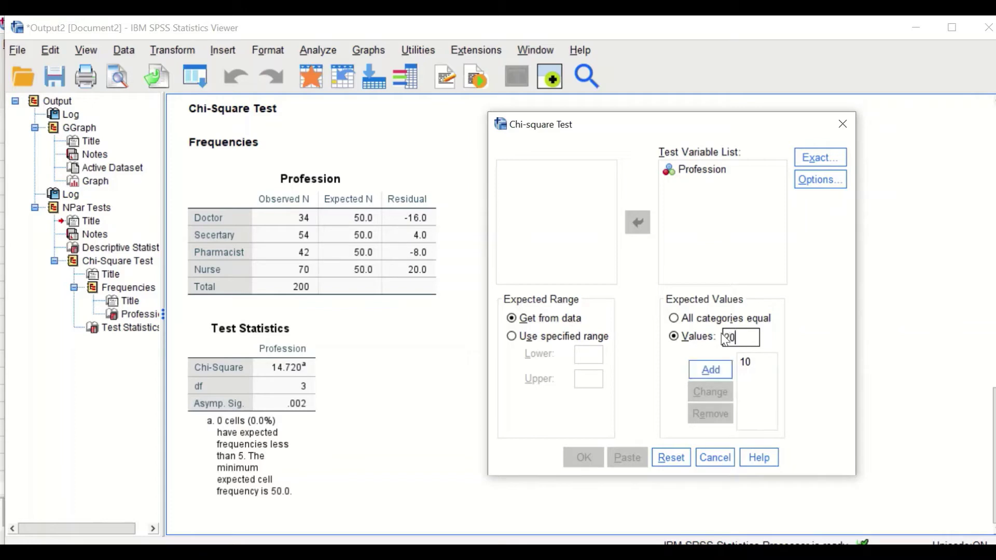
key(BackSpace)
key(BackSpace)
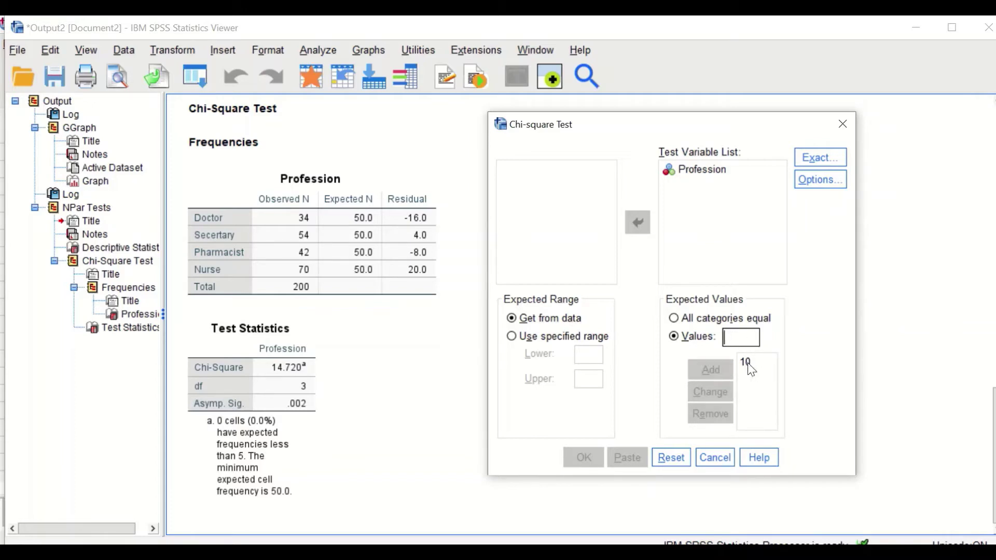
click(745, 362)
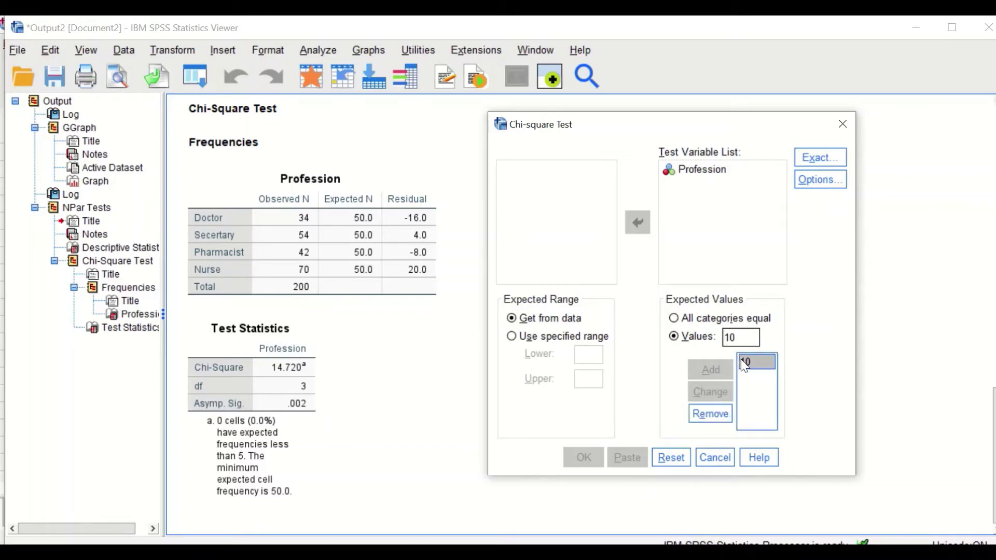
click(706, 412)
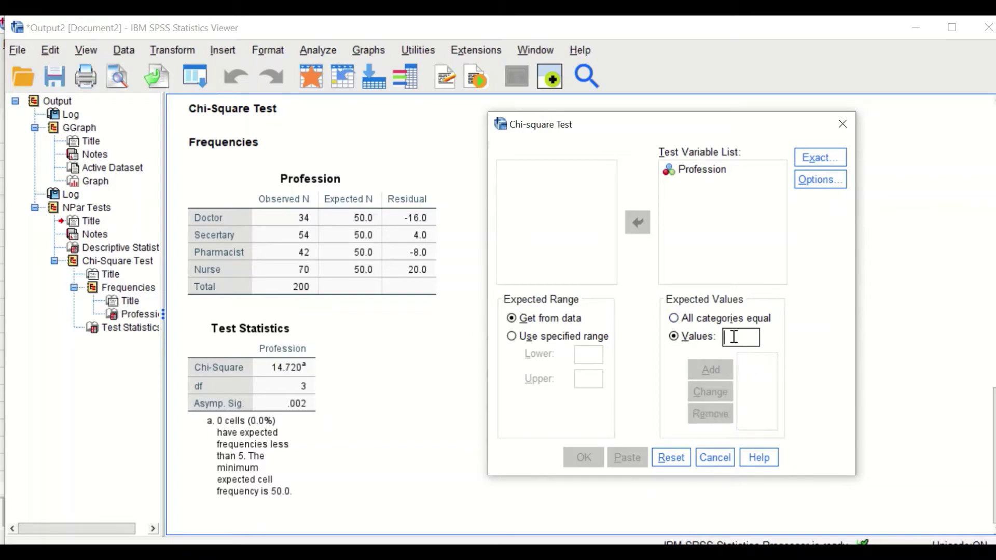
Add .1 and .2 as the first two expected values for the Profession categories
text(.1)
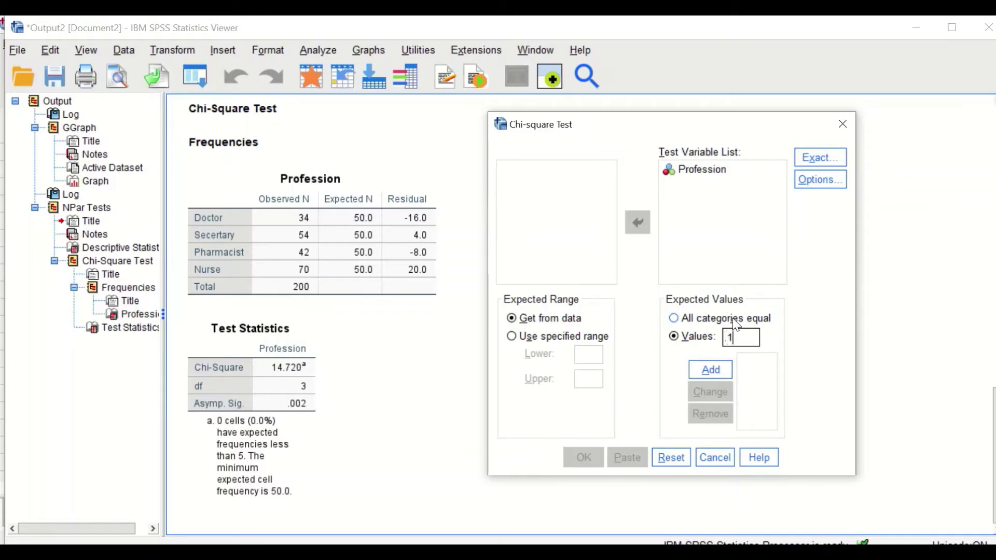
click(718, 367)
click(737, 338)
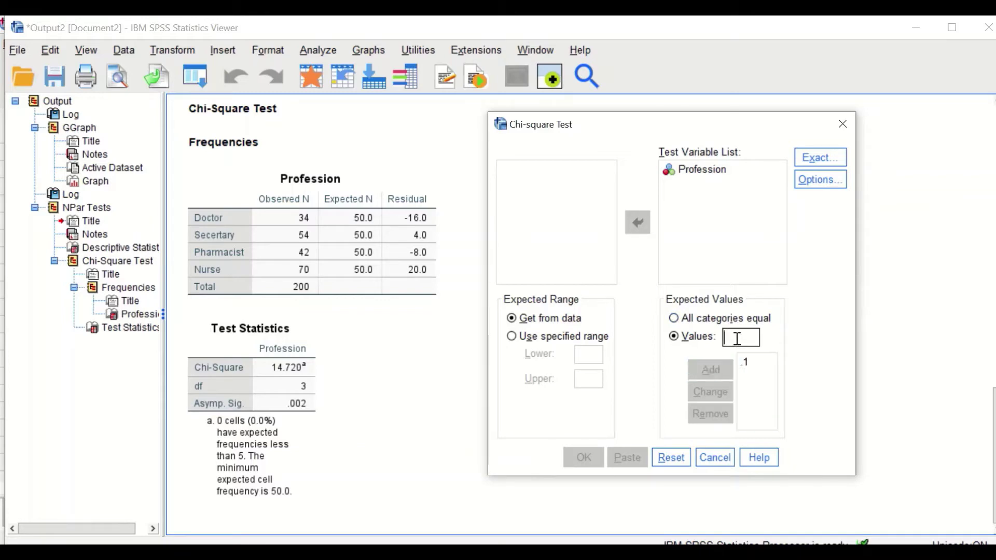
text(.2)
click(710, 369)
Add .3 and .4 as the remaining expected values and run the Chi-square test
click(734, 341)
text(.)
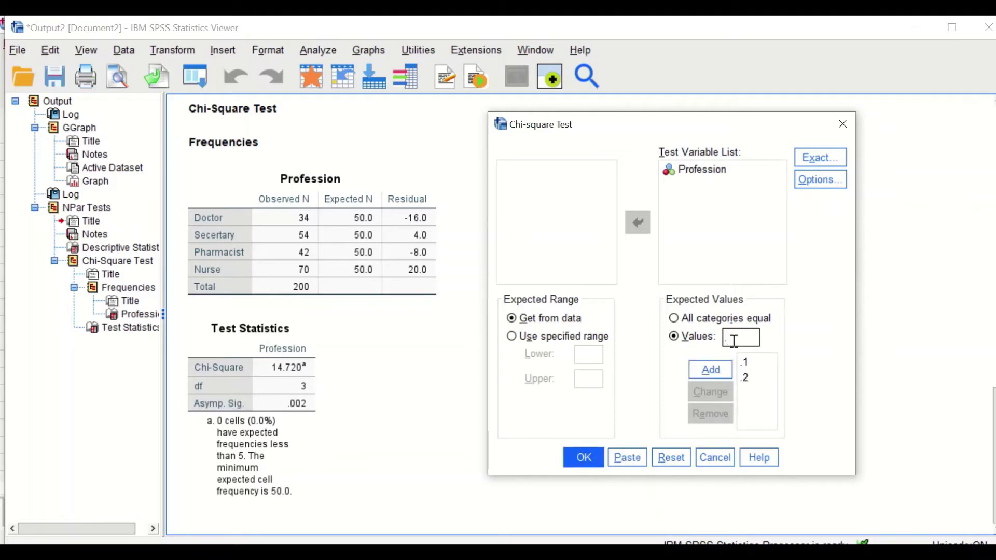
text(3)
click(719, 367)
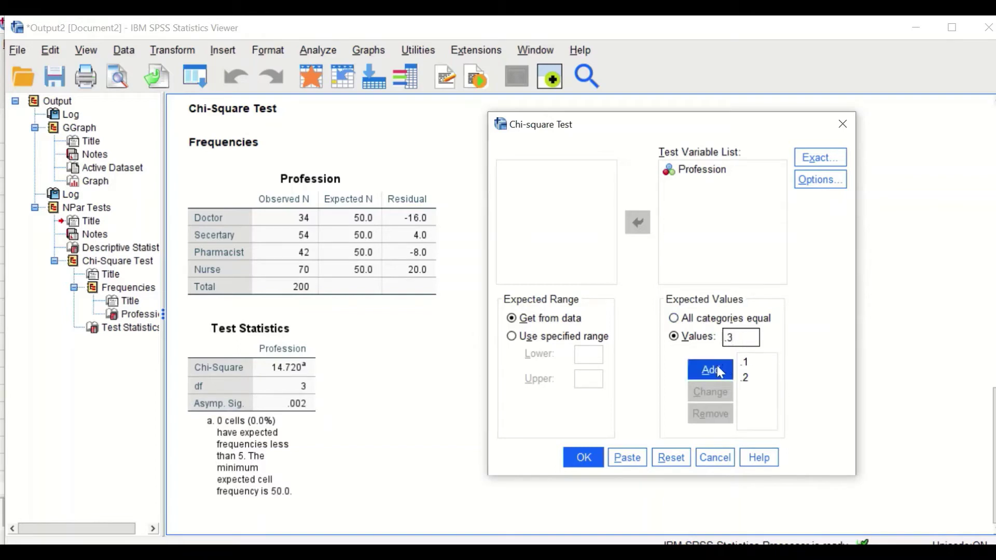
click(731, 338)
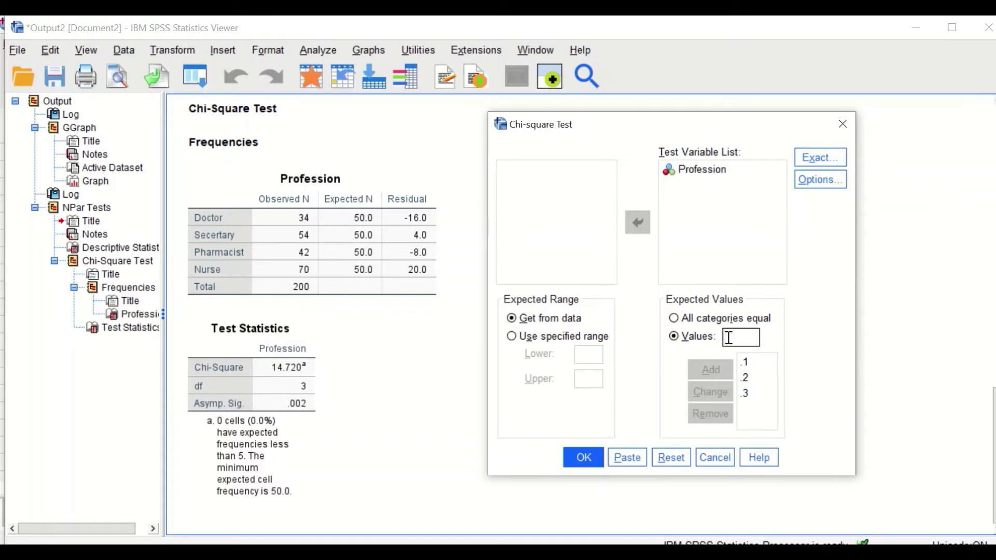
text(.4)
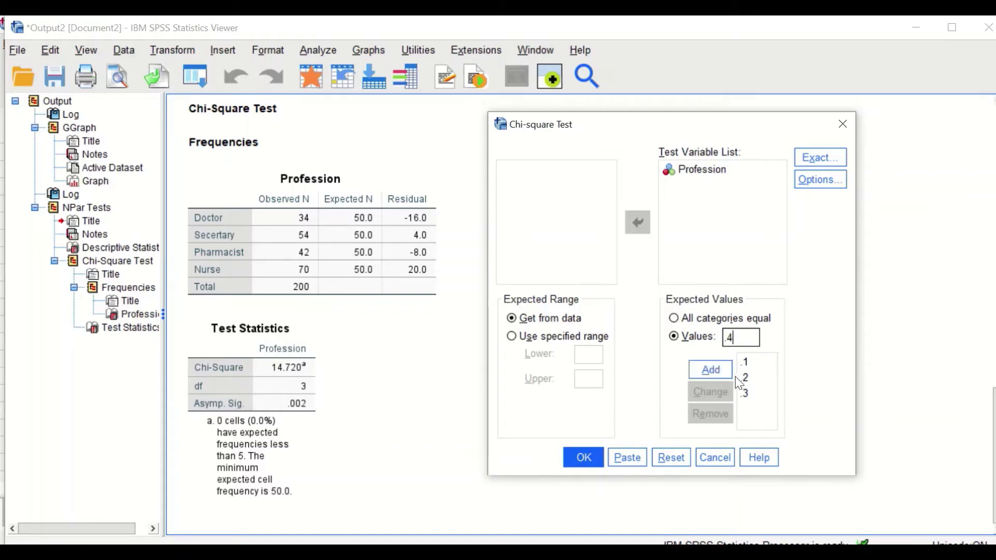
click(712, 369)
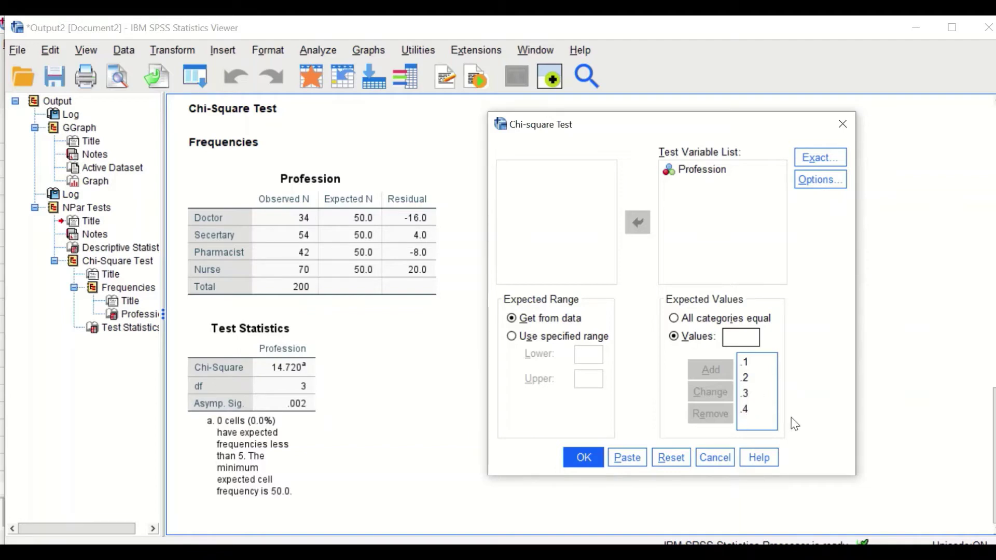
click(583, 458)
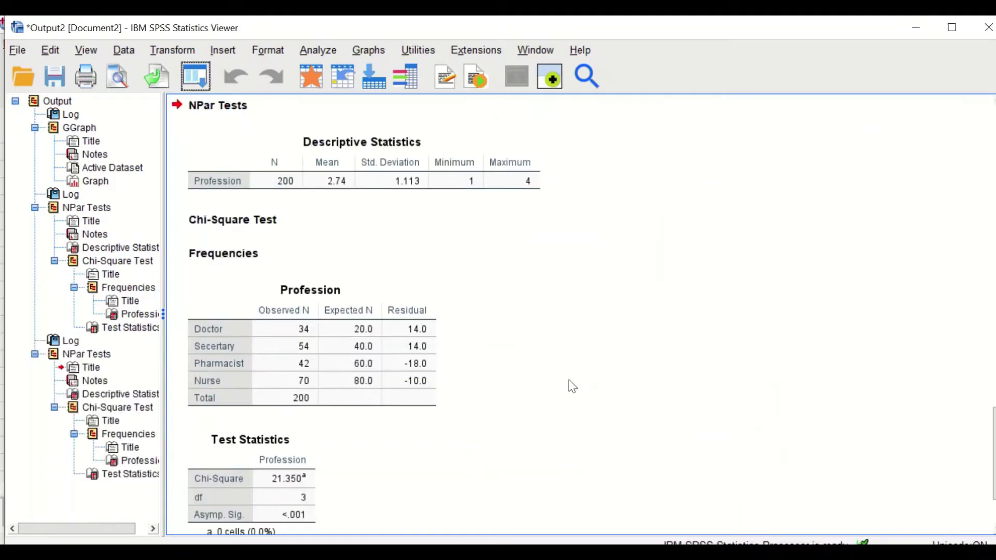
Examine the observed and expected frequencies, the residuals and the Chi-square test statistics of the test with custom expected values
scroll(573, 386, down, 3)
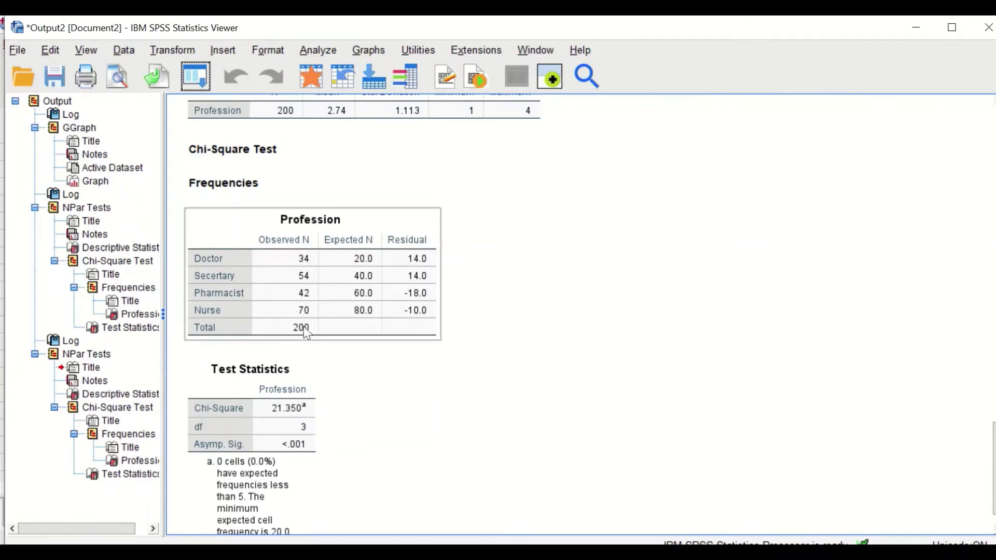
click(372, 395)
scroll(371, 396, down, 1)
click(268, 323)
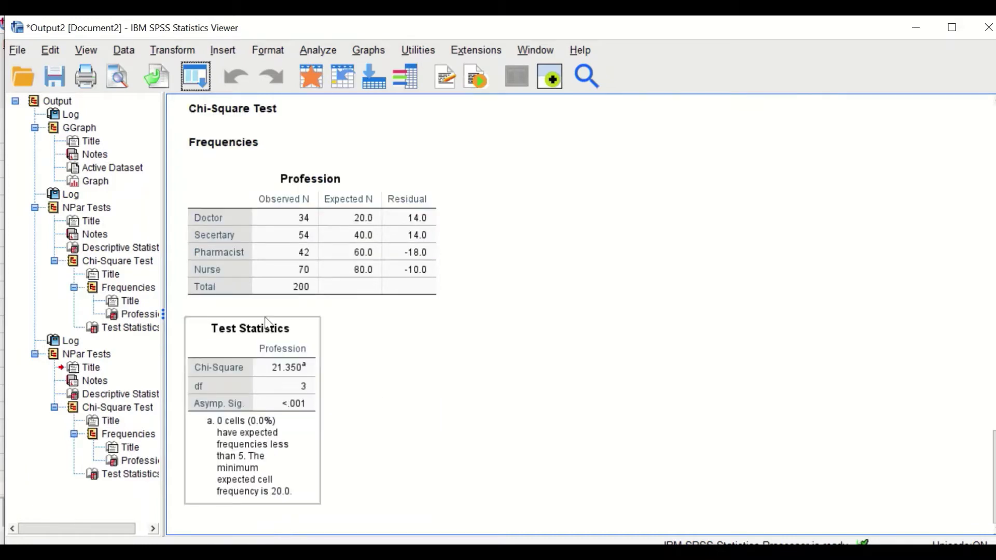
click(341, 338)
click(207, 410)
click(335, 383)
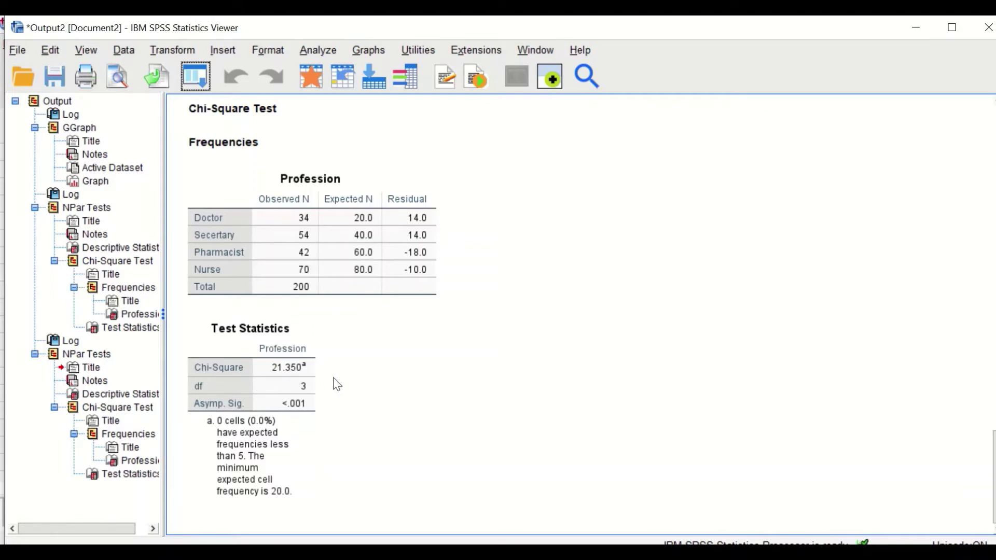
click(201, 391)
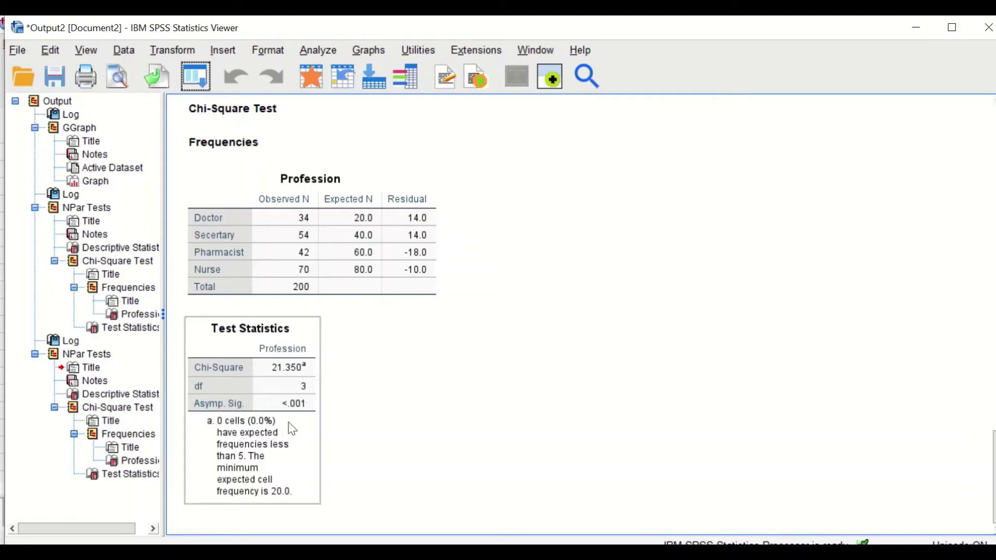
click(325, 423)
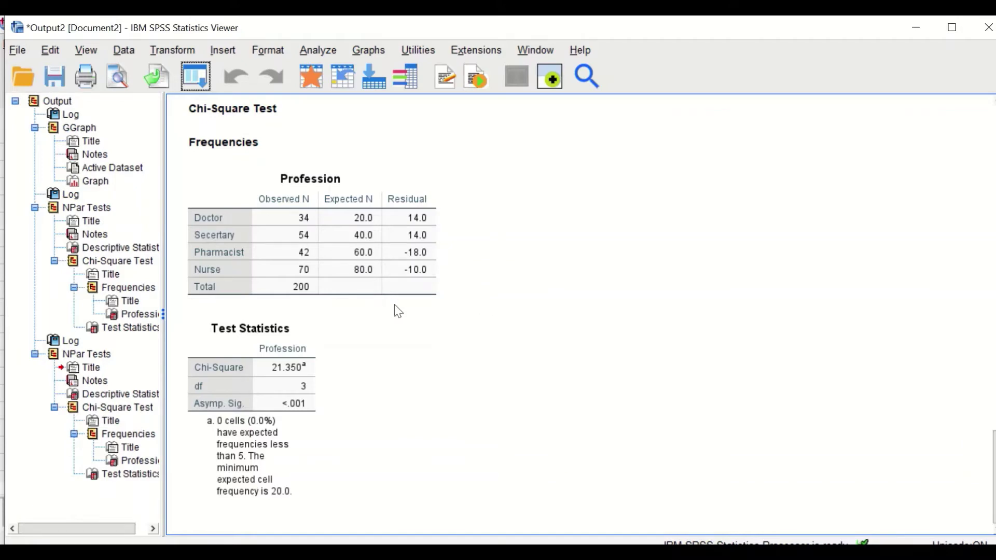
click(371, 185)
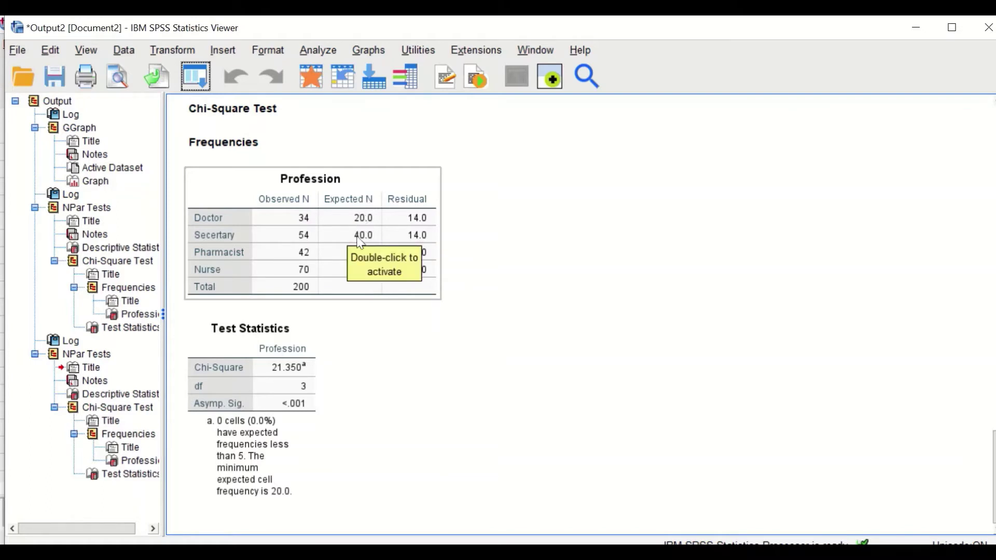
click(358, 368)
click(291, 418)
click(341, 392)
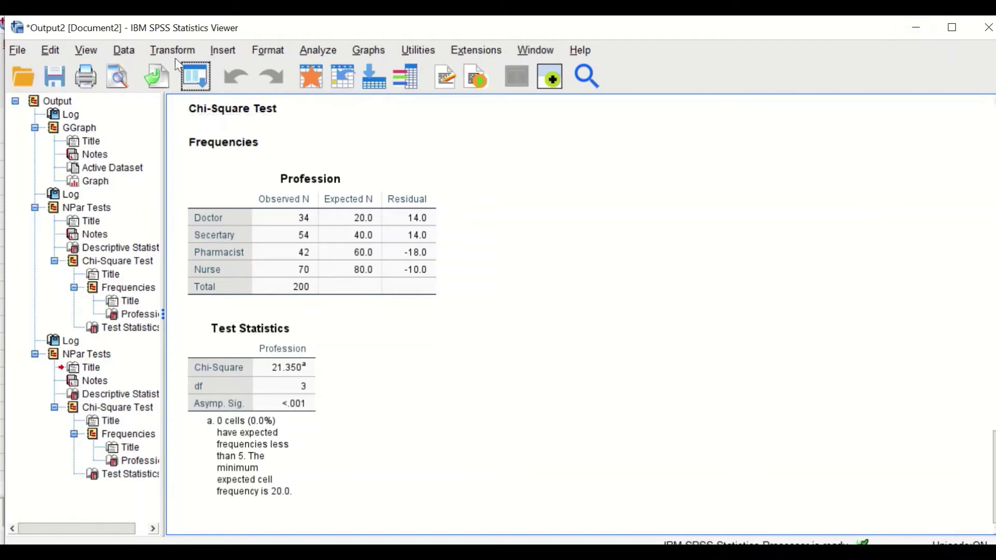
Recall the Chi-square Test dialog, reset it, and assign Profession as the test variable again
click(199, 83)
click(220, 106)
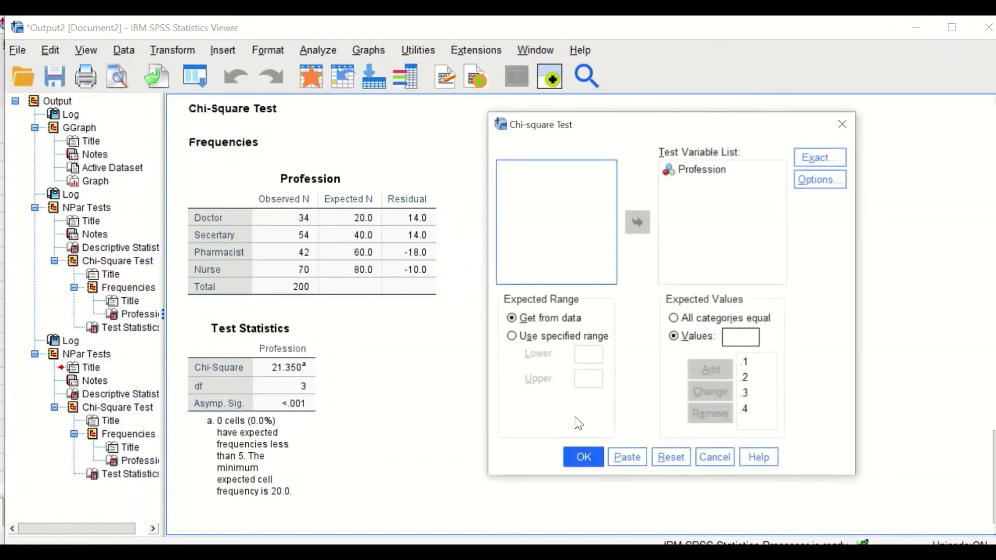
drag(688, 134, 507, 113)
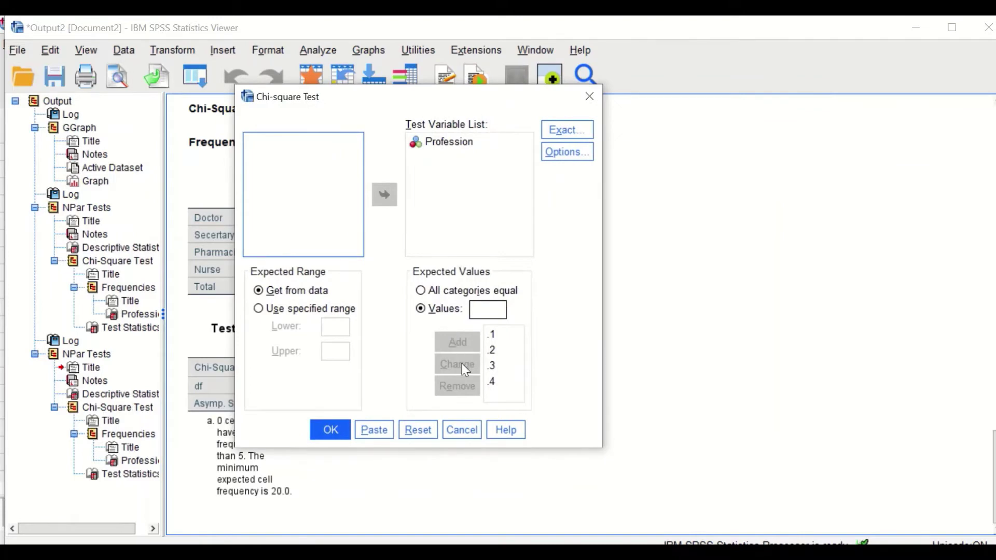
click(412, 431)
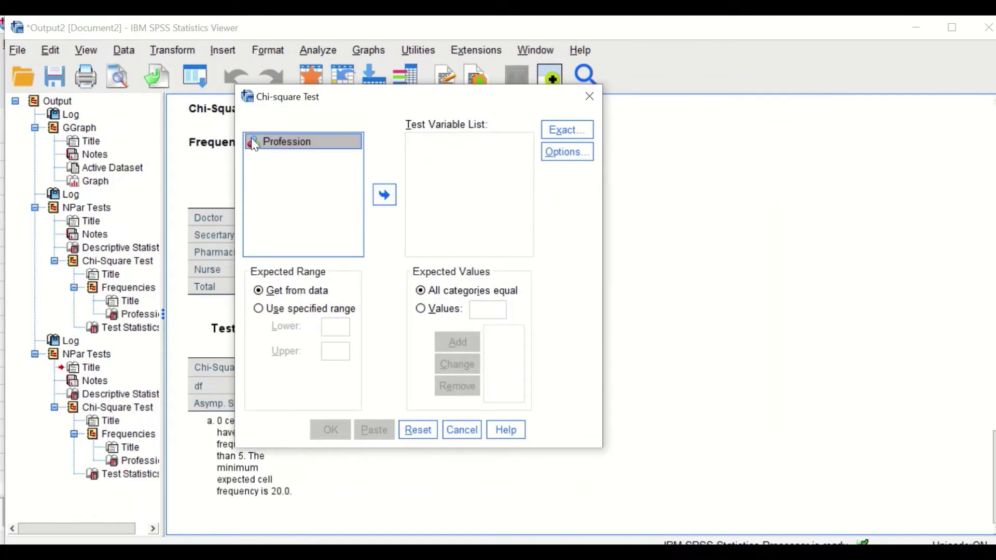
drag(267, 141, 443, 178)
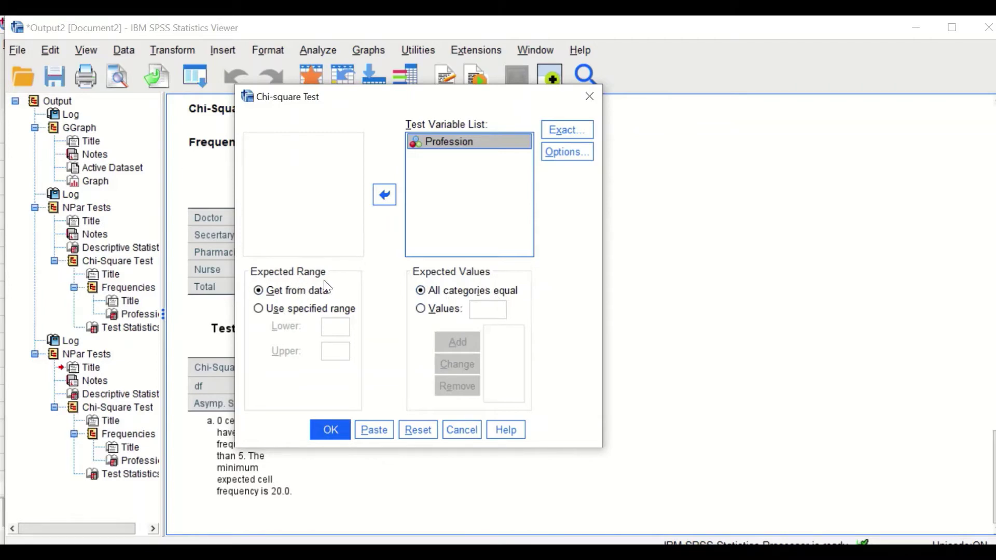
drag(416, 103, 641, 119)
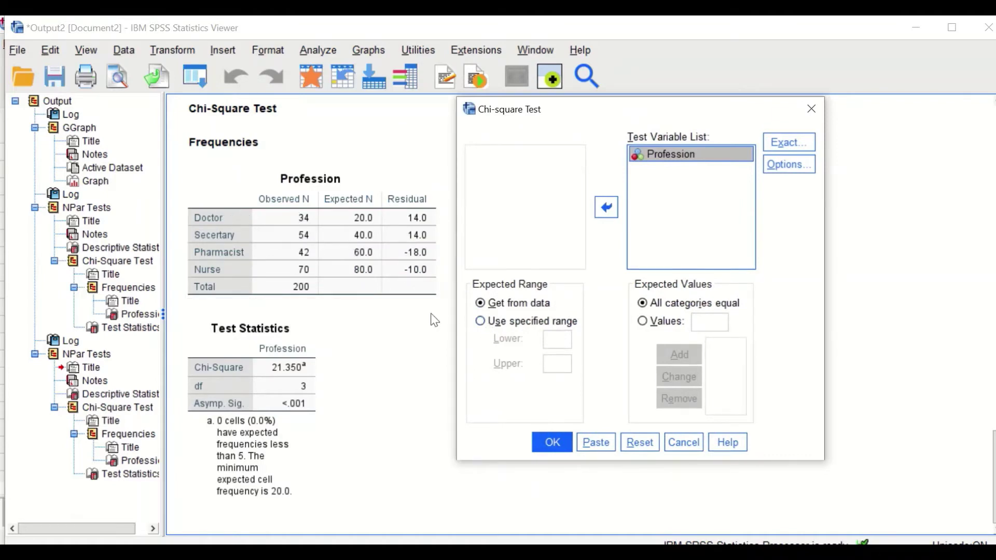
Limit the expected range to lower 1 and upper 3, and run the Chi-square test with all categories equal
click(481, 323)
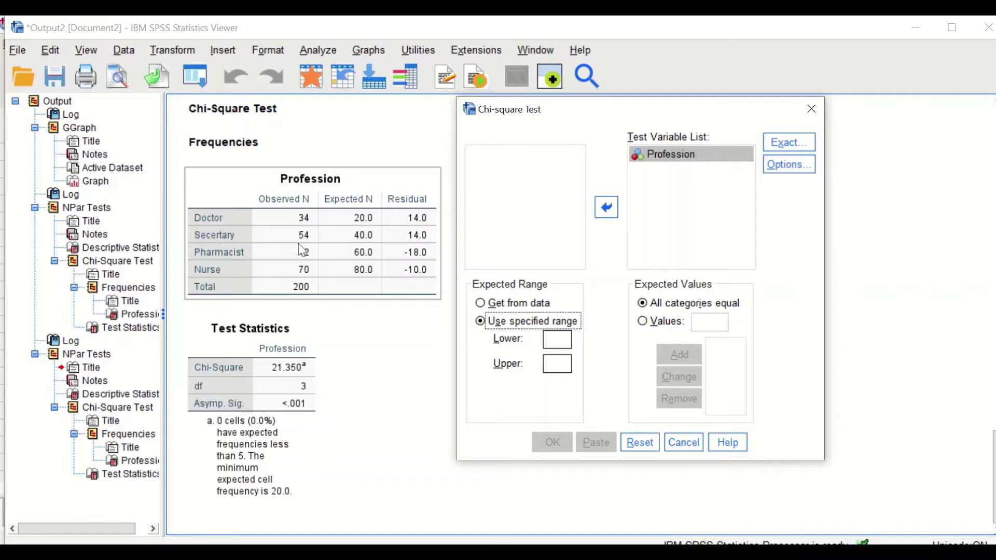
click(560, 340)
text(1)
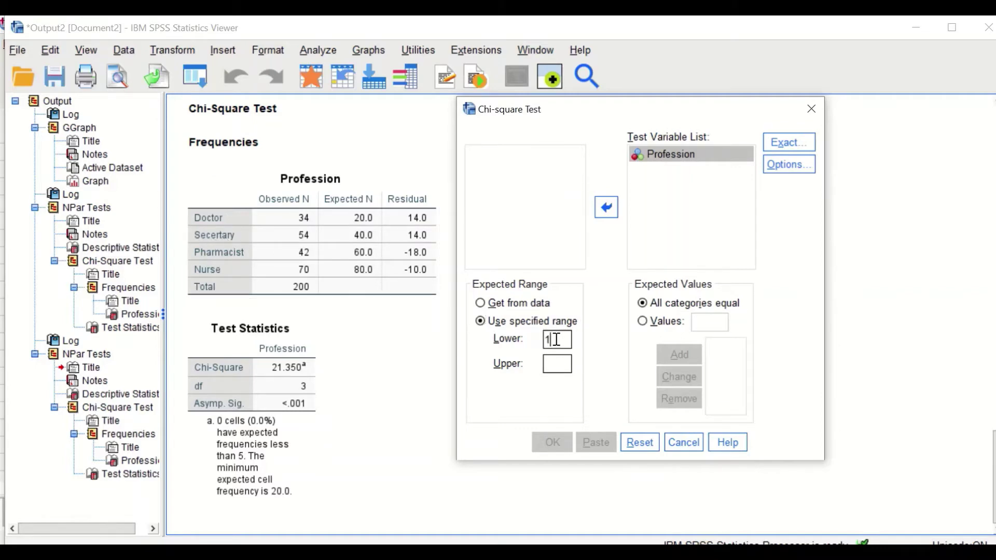
text(3)
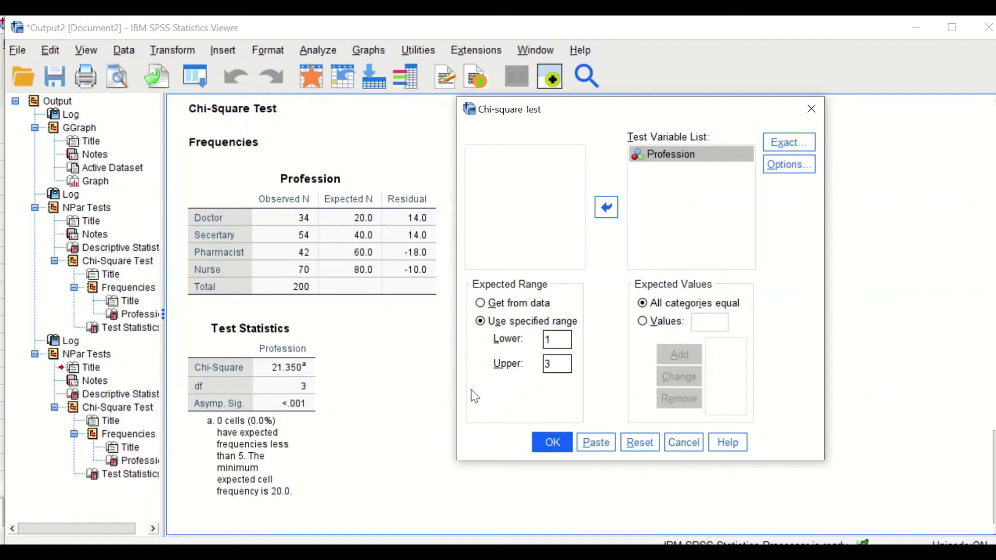
click(551, 441)
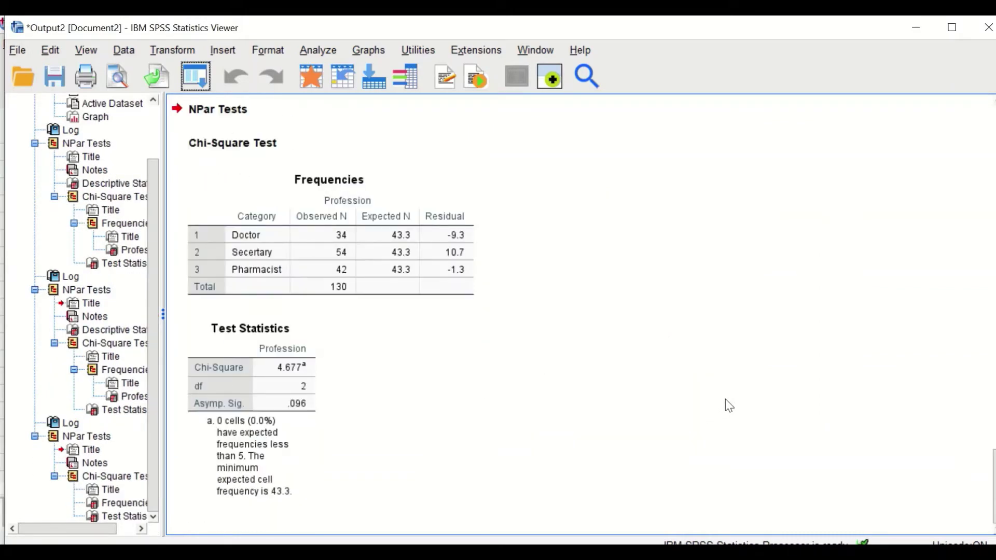
Examine the Frequencies and Test Statistics tables of the Chi-square test limited to the specified range
click(418, 273)
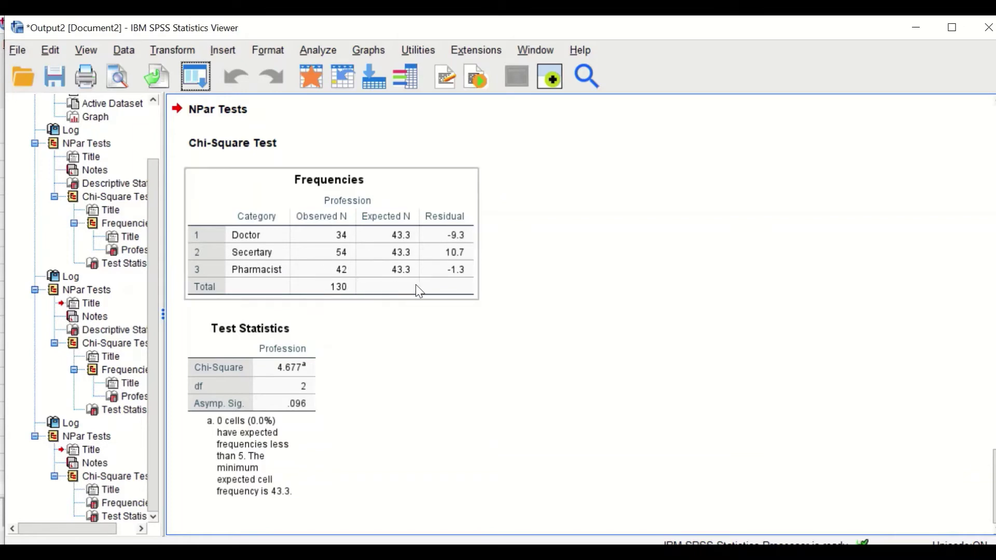
click(419, 343)
click(449, 230)
click(395, 420)
click(314, 415)
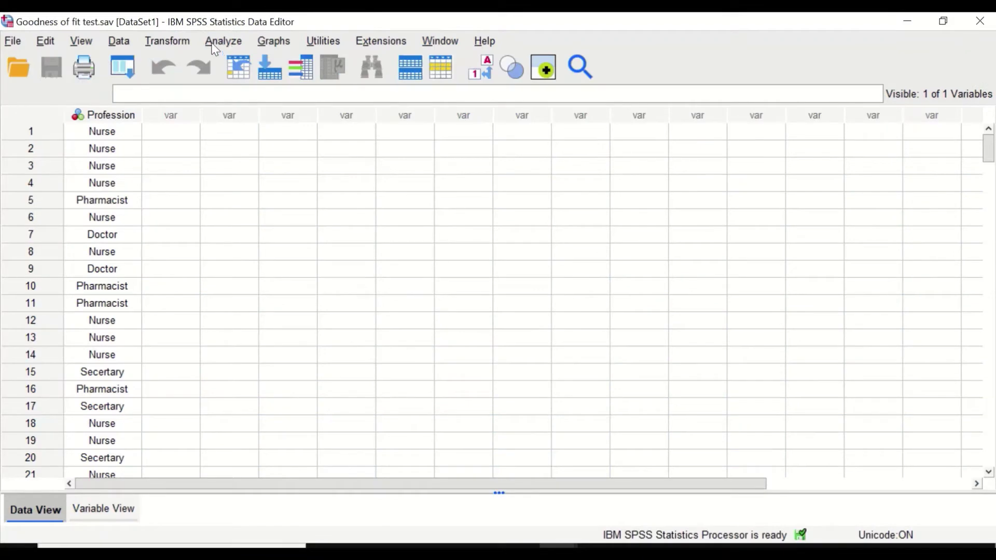
Start a one-sample nonparametric test and set its objective to Customize analysis
click(223, 41)
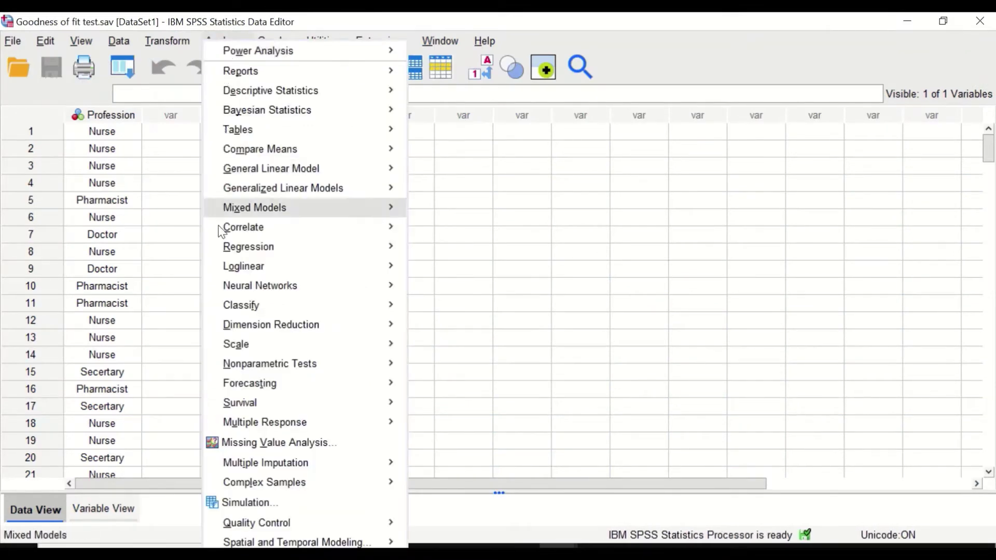
mouse_move(244, 366)
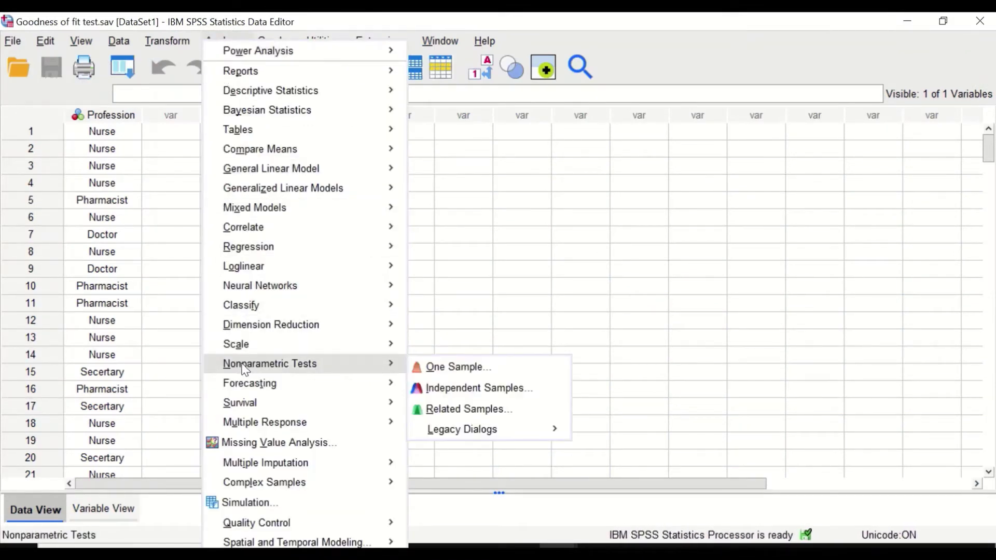
click(455, 371)
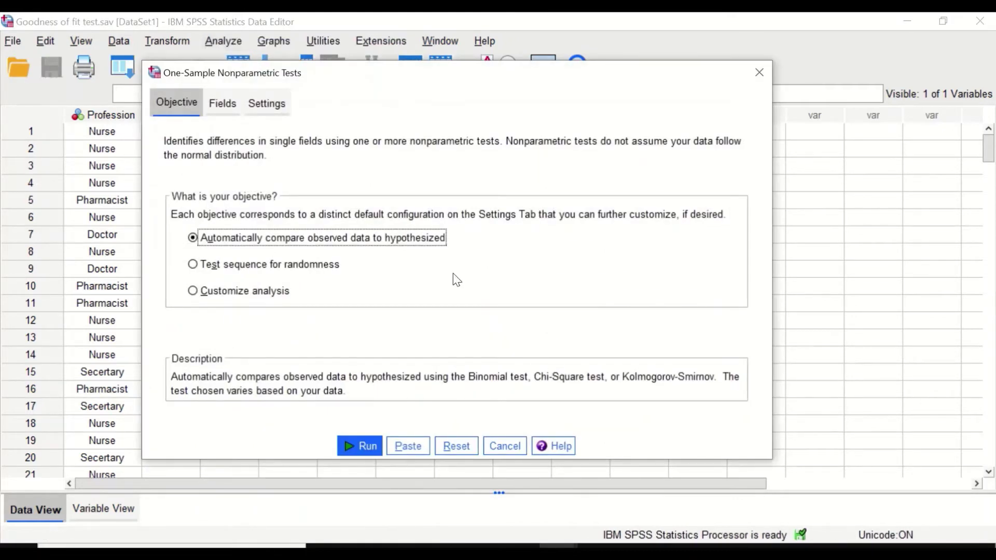
drag(407, 73, 463, 57)
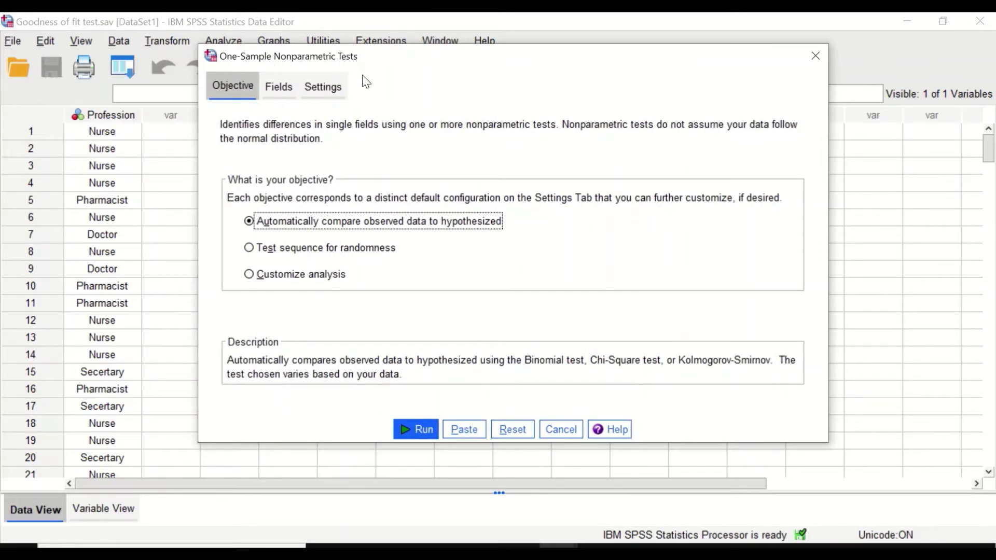
click(256, 275)
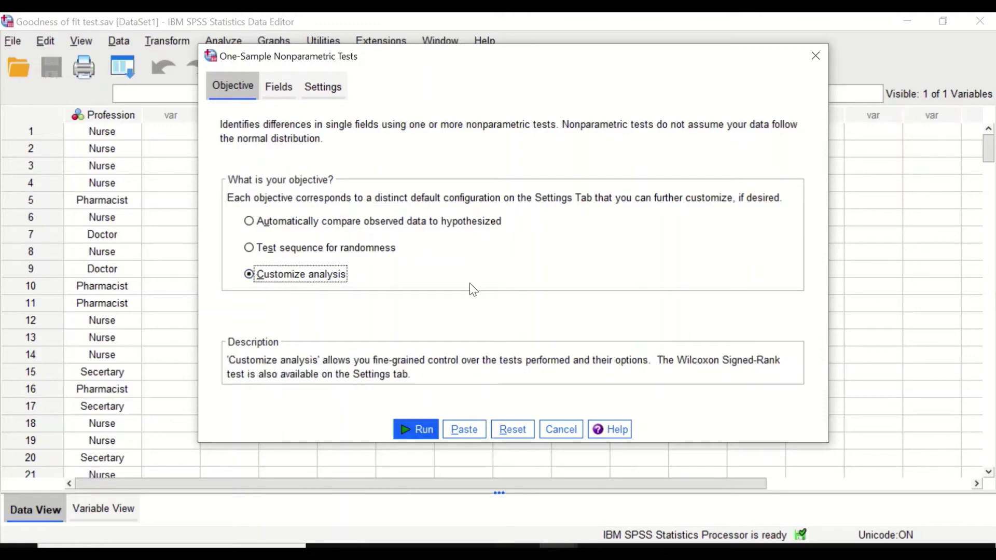
Use custom field assignments for the one-sample test, with Profession as the test field
click(275, 94)
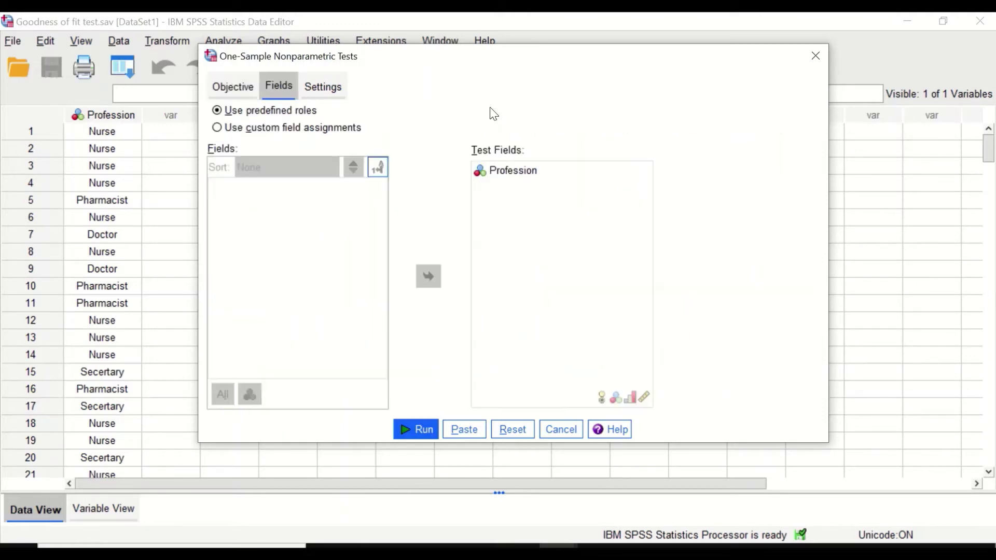
click(509, 431)
drag(524, 182, 277, 228)
drag(238, 193, 534, 194)
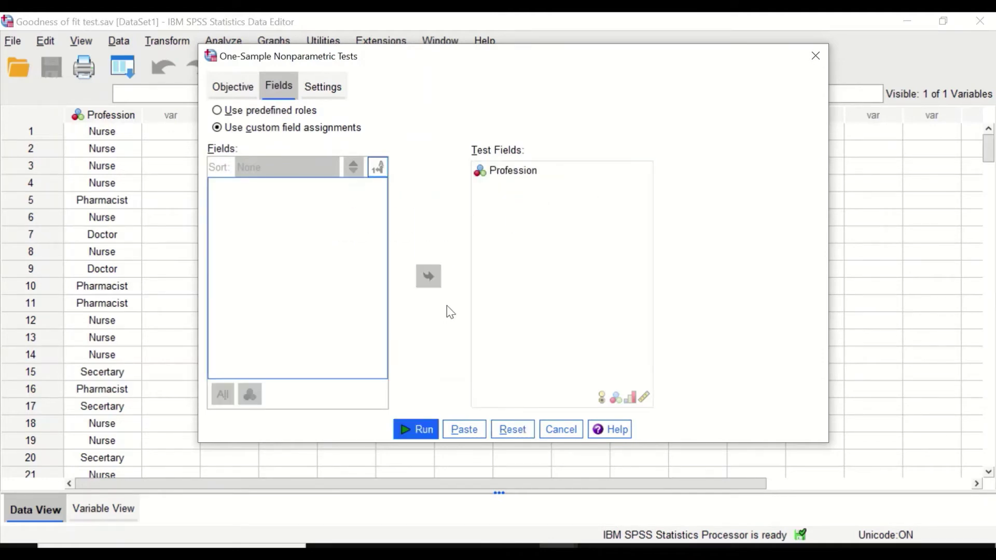
Customize the tests and enable comparing observed probabilities to hypothesized with the Chi-Square test
click(327, 86)
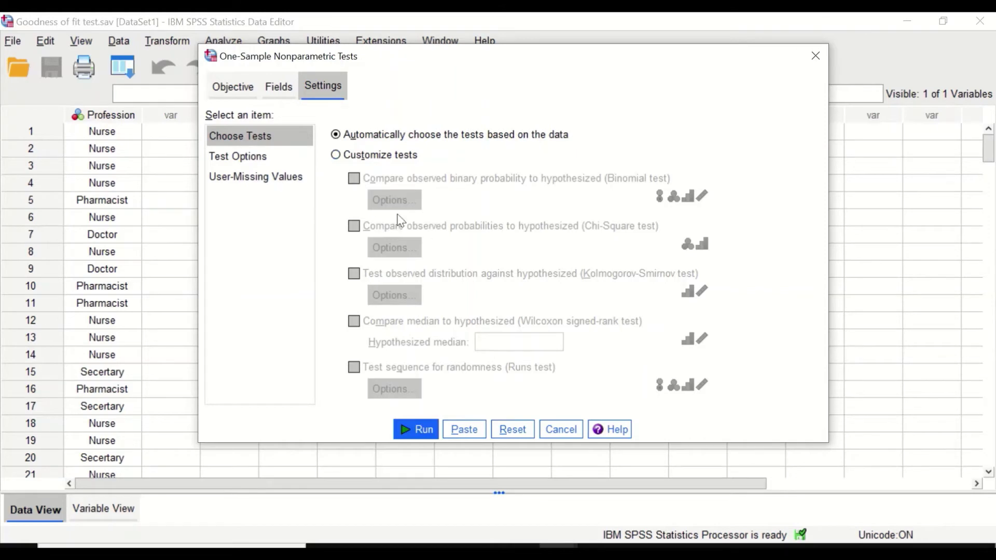
click(336, 156)
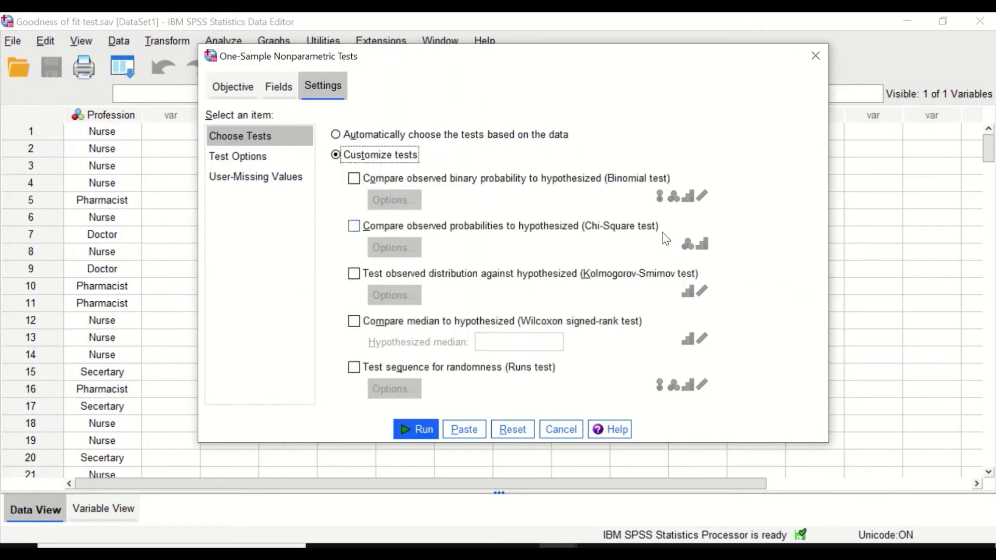
click(354, 226)
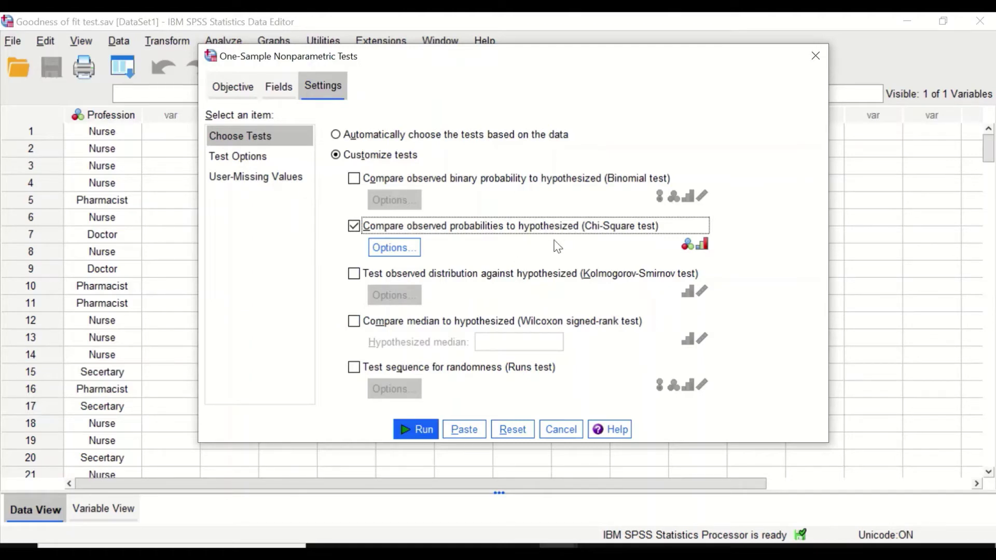
Keep all categories at equal probability in the Chi-Square test options and run the one-sample test
click(392, 250)
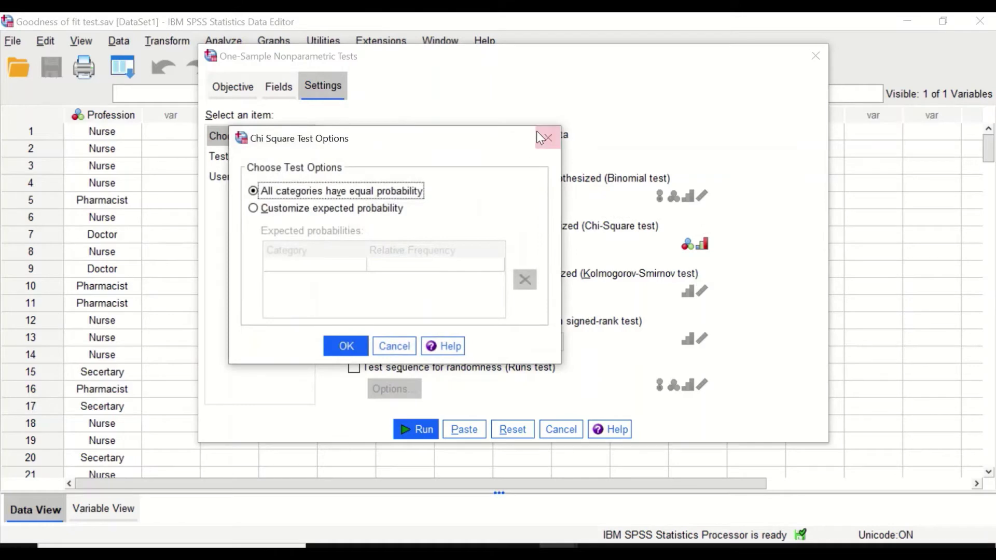
drag(454, 146, 537, 135)
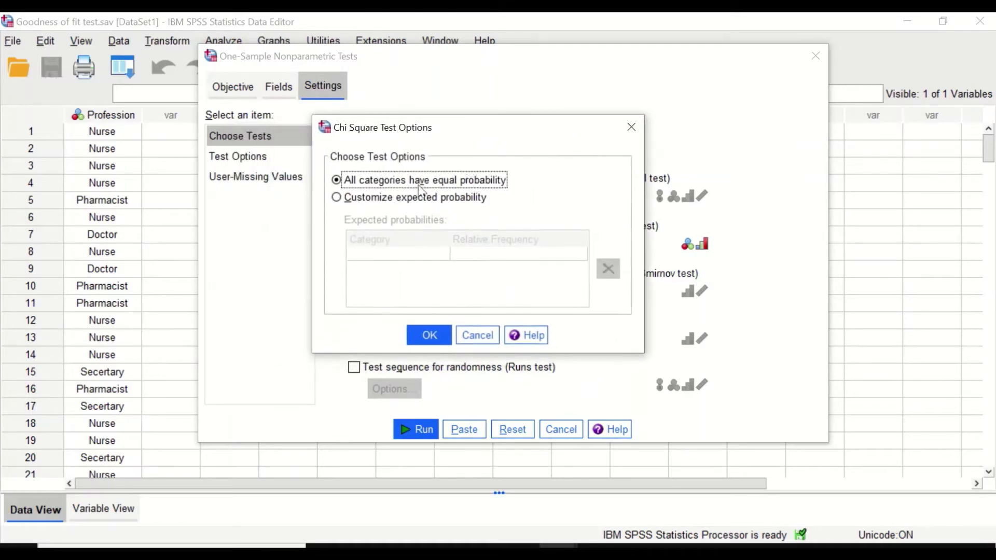
drag(520, 138, 415, 133)
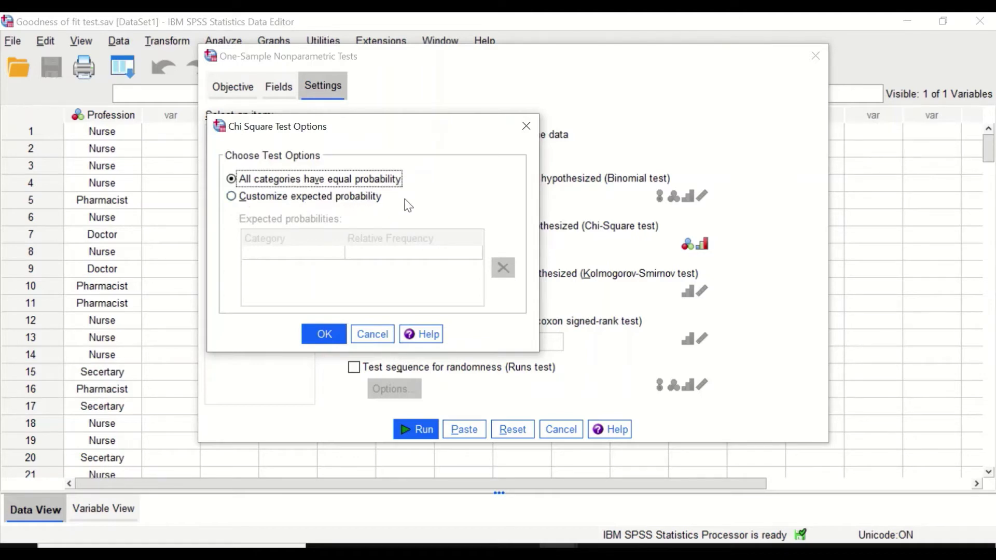
drag(401, 139, 457, 139)
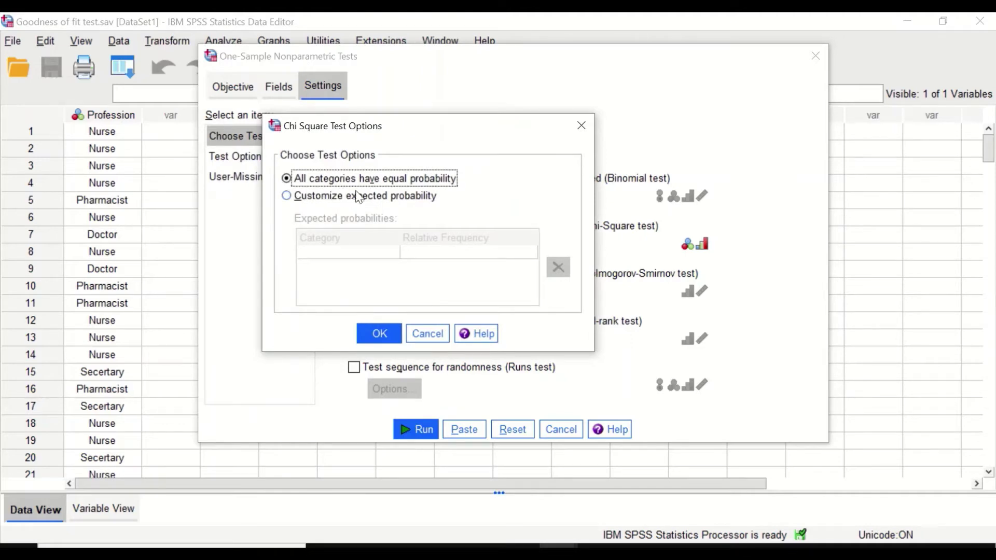
click(383, 334)
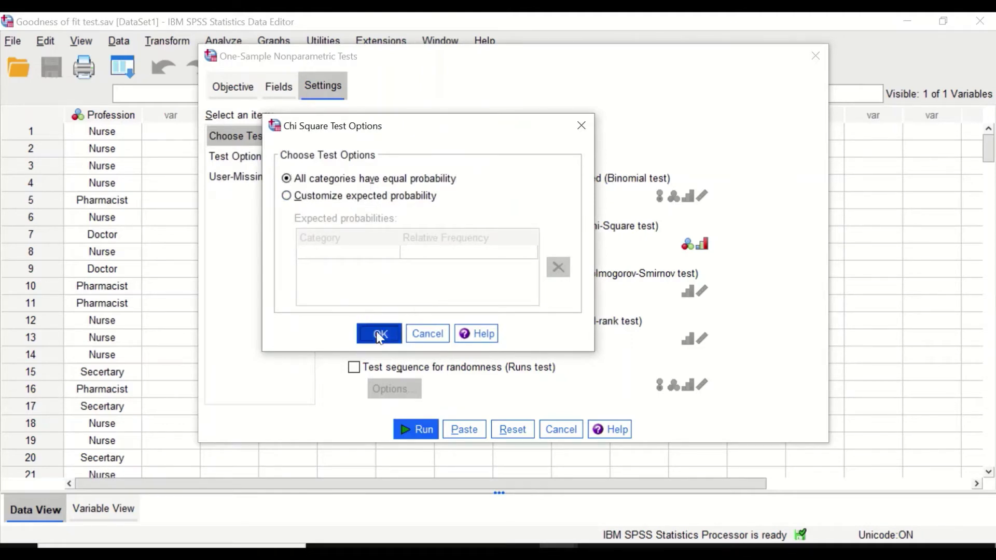
click(415, 429)
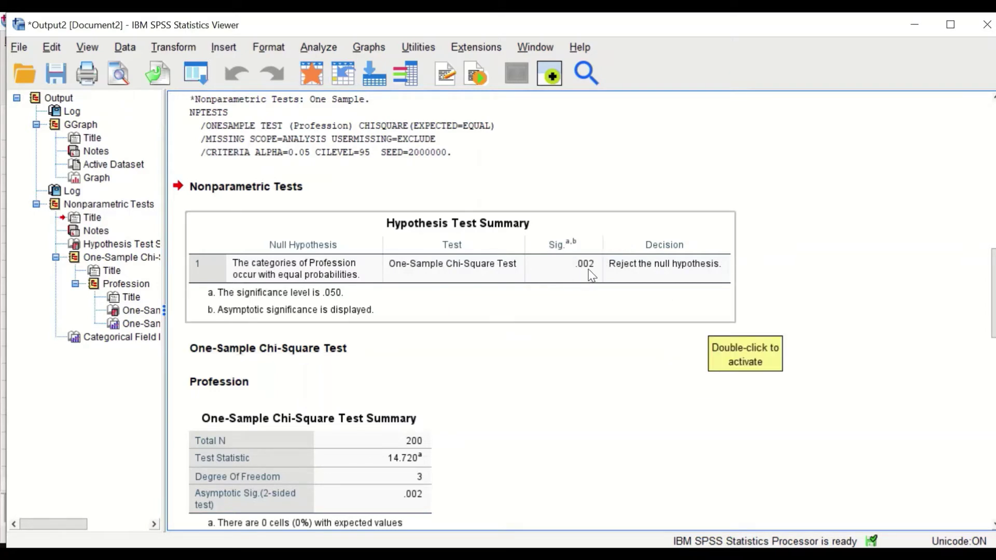
Examine the hypothesis test summary, the One-Sample Chi-Square Test Summary, the observed versus hypothesized frequency chart and the Profession count chart
scroll(444, 405, down, 3)
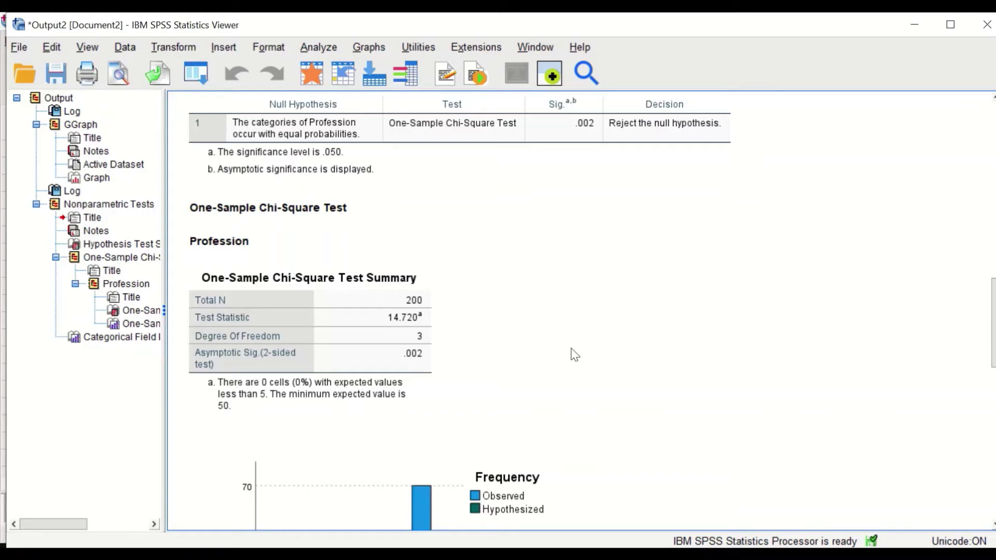
scroll(582, 345, down, 5)
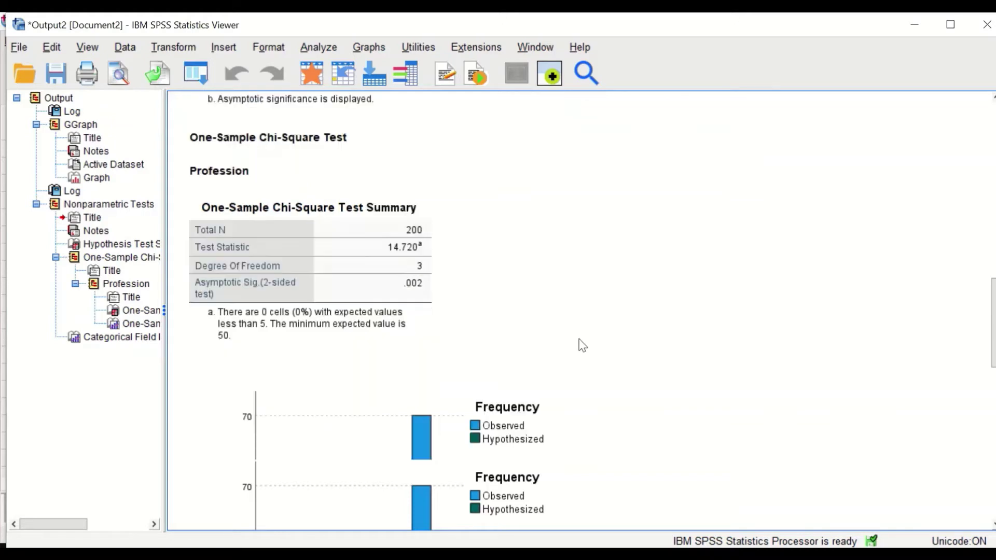
scroll(583, 345, down, 2)
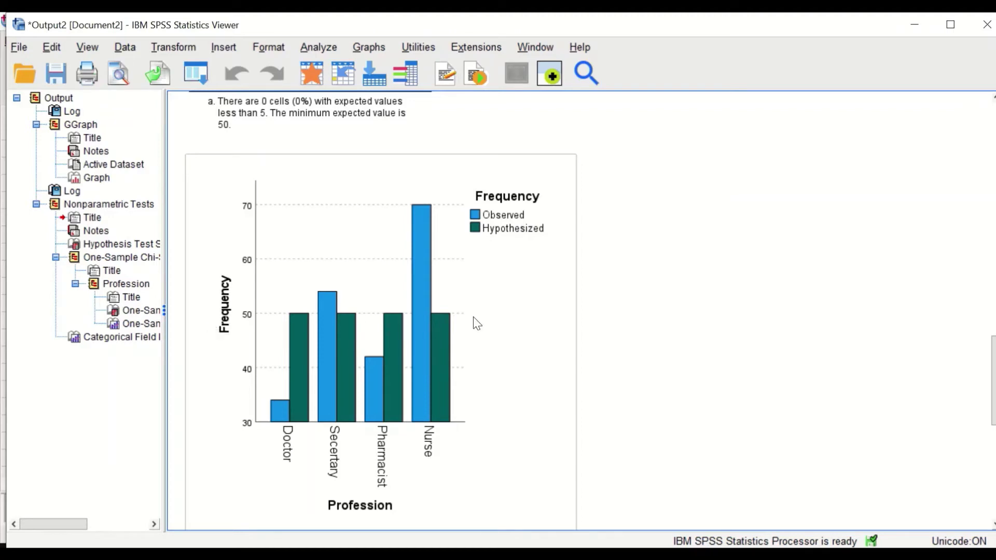
scroll(451, 324, down, 8)
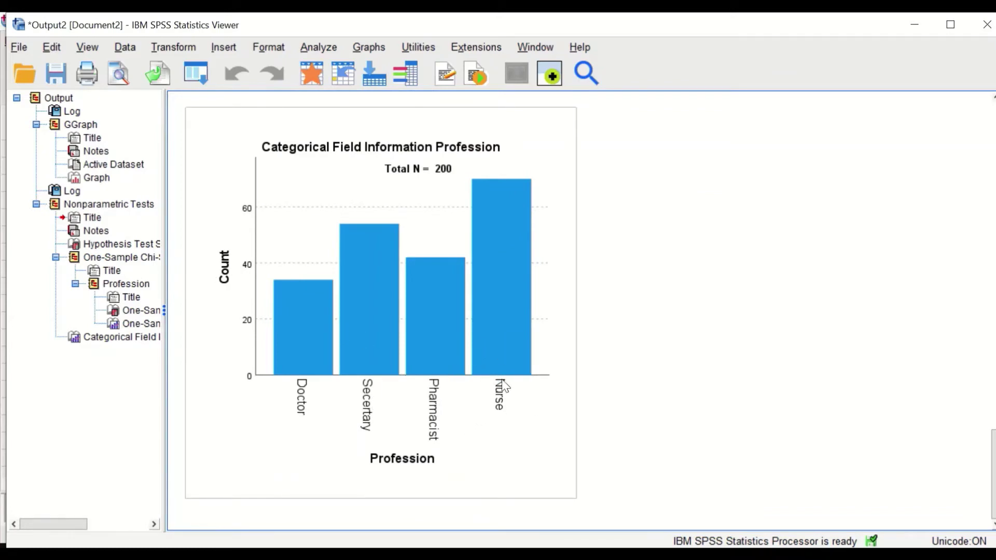
Recall the One-Sample Nonparametric Tests dialog and switch the Chi-Square test options to customized expected probability
click(199, 70)
click(210, 102)
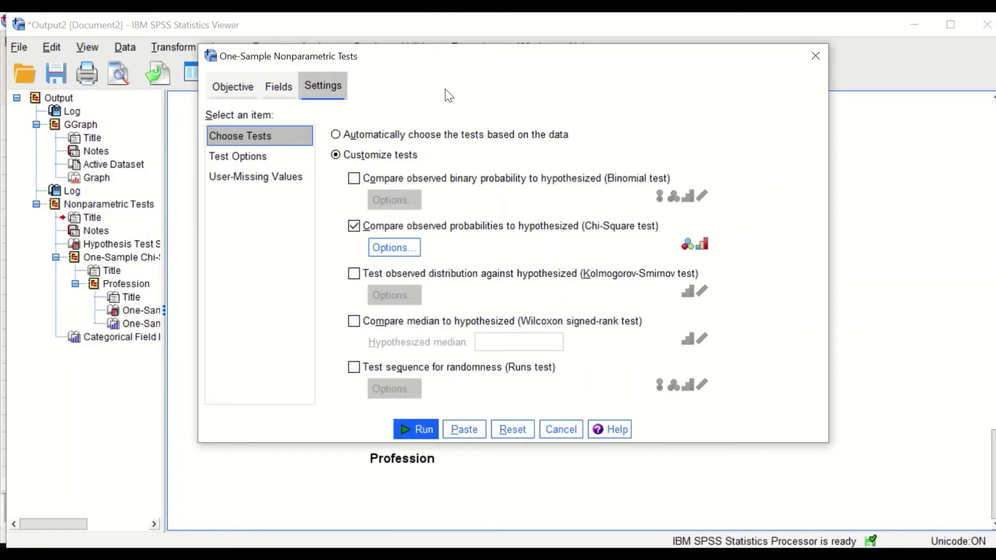
click(404, 251)
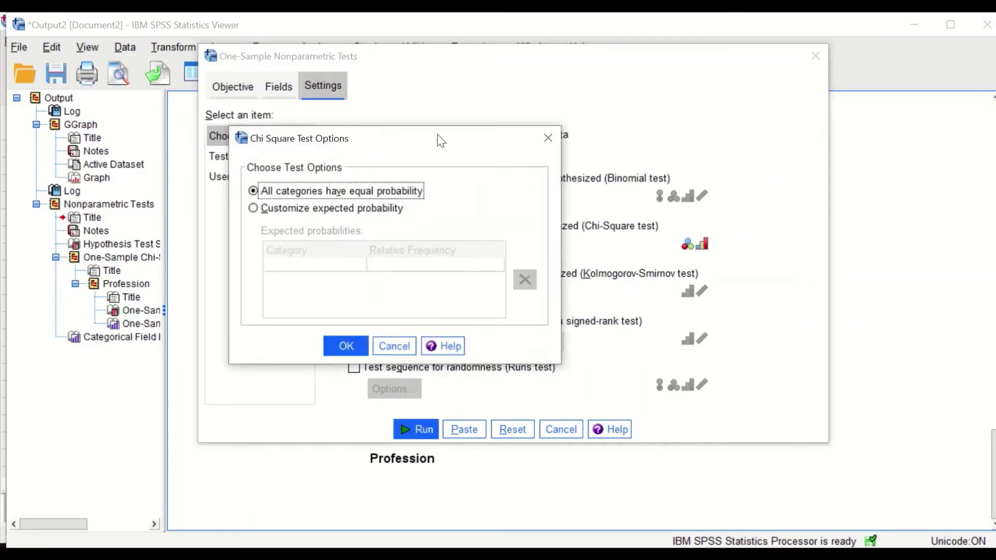
drag(440, 139, 489, 133)
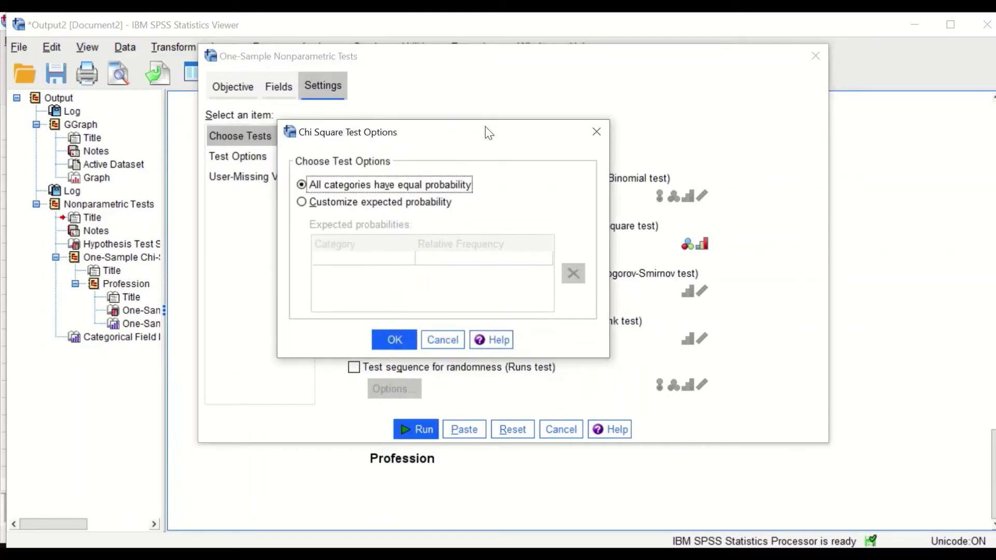
click(315, 205)
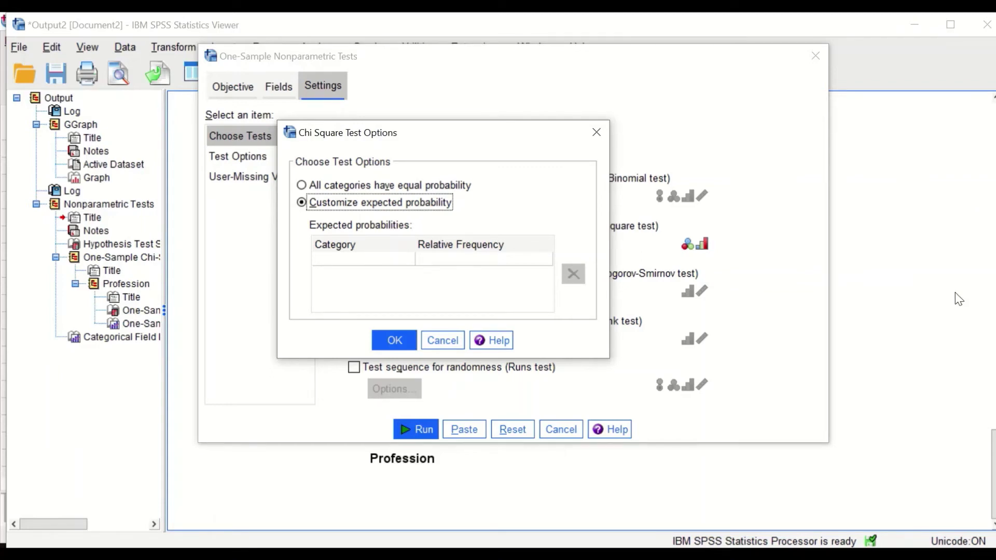
Enter expected relative frequencies of 10 for category 1 and 20 for category 2
key(Tab)
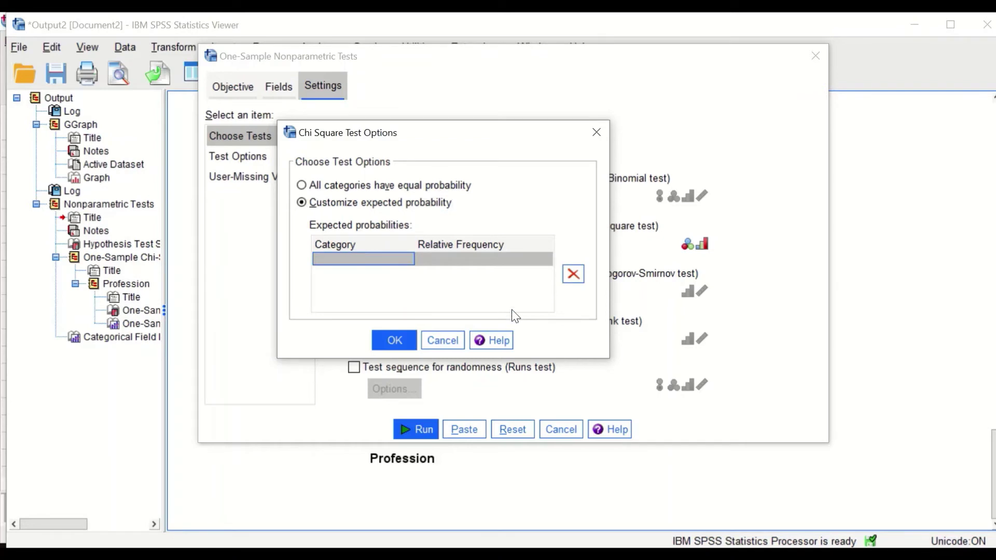
text(1)
click(467, 263)
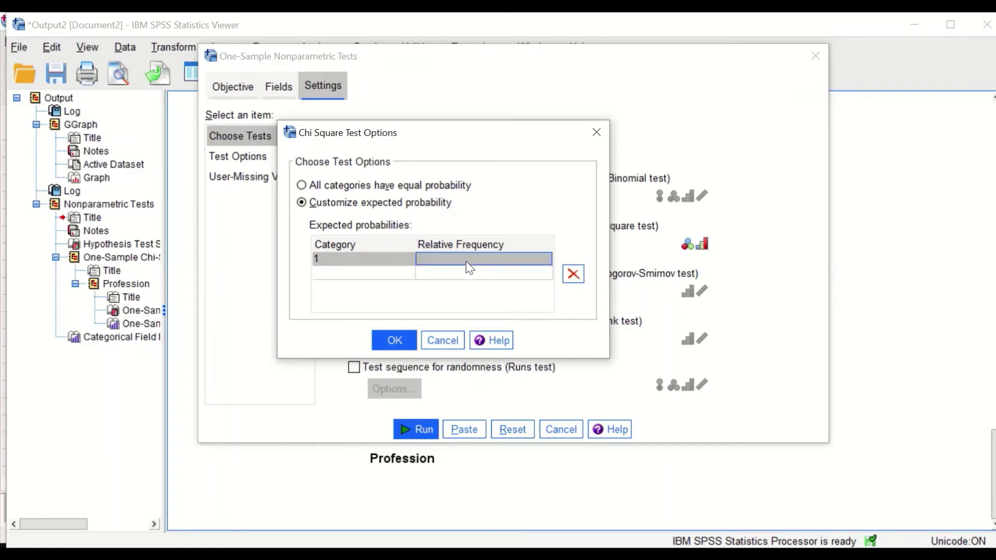
text(10)
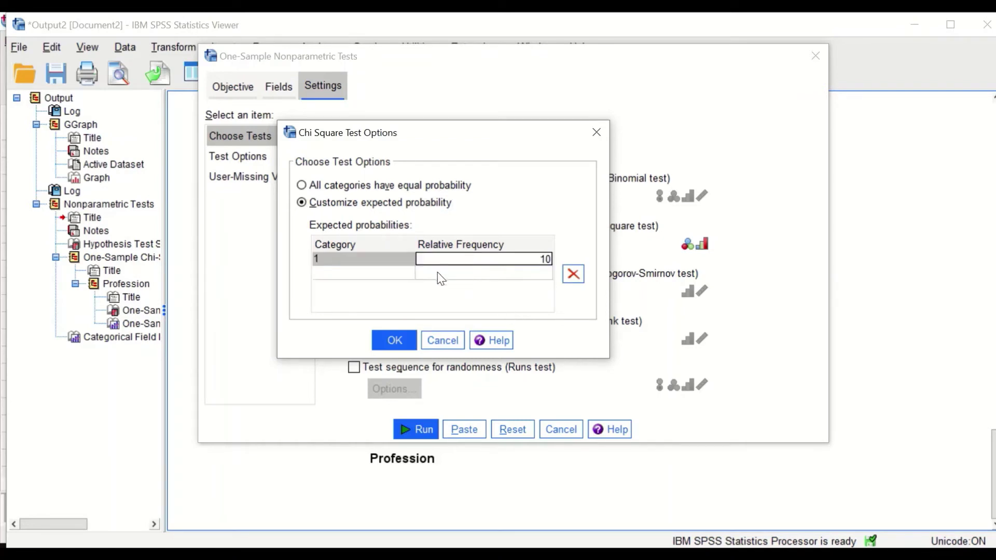
click(390, 273)
text(2)
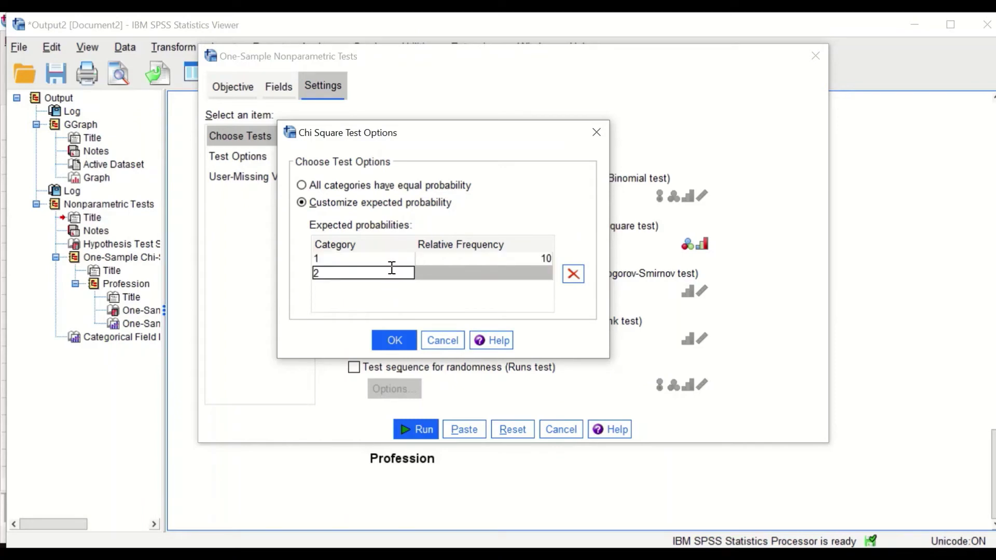
click(453, 273)
text(20)
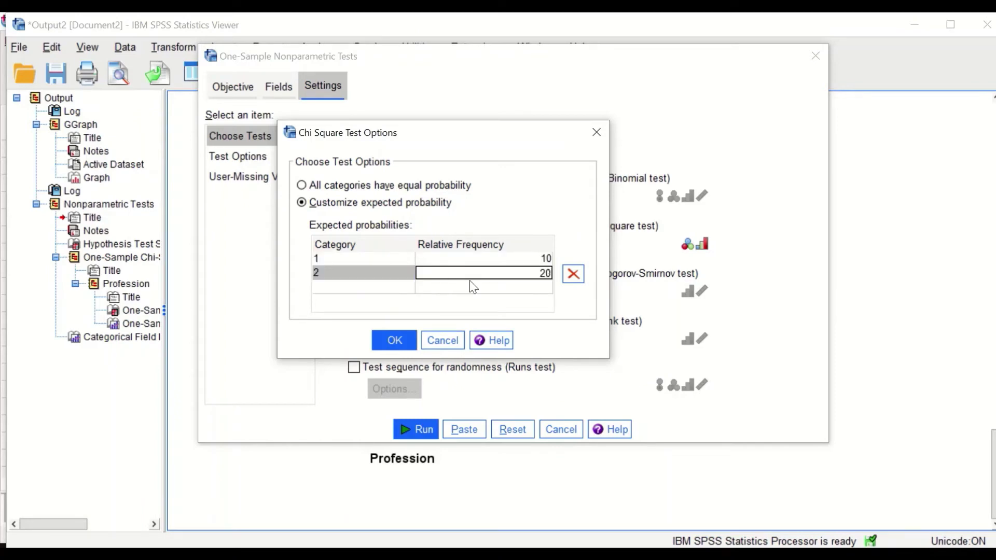
Add expected relative frequencies of 30 for category 3 and 40 for category 4, and accept the Chi-Square test options
click(473, 287)
click(335, 285)
text(3)
click(455, 287)
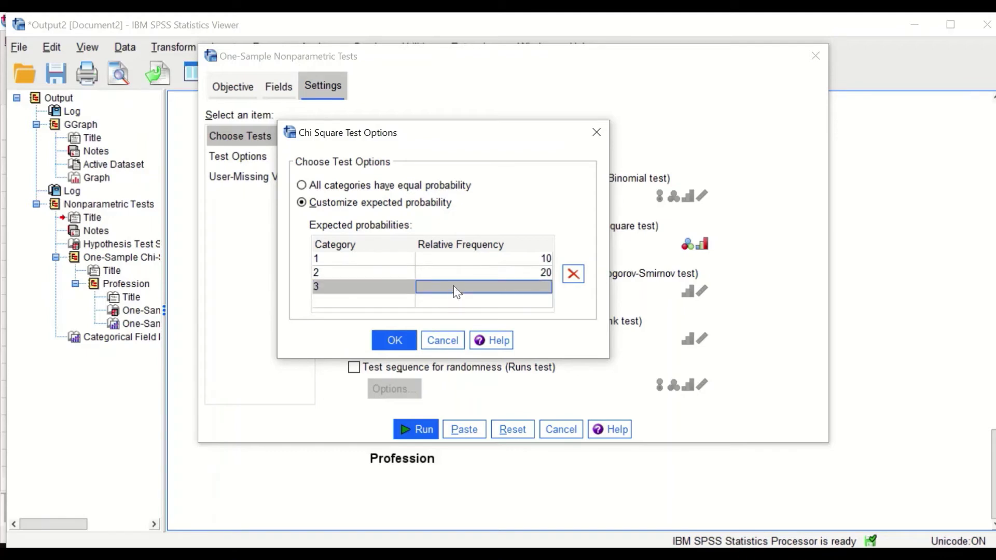
text(30)
key(Return)
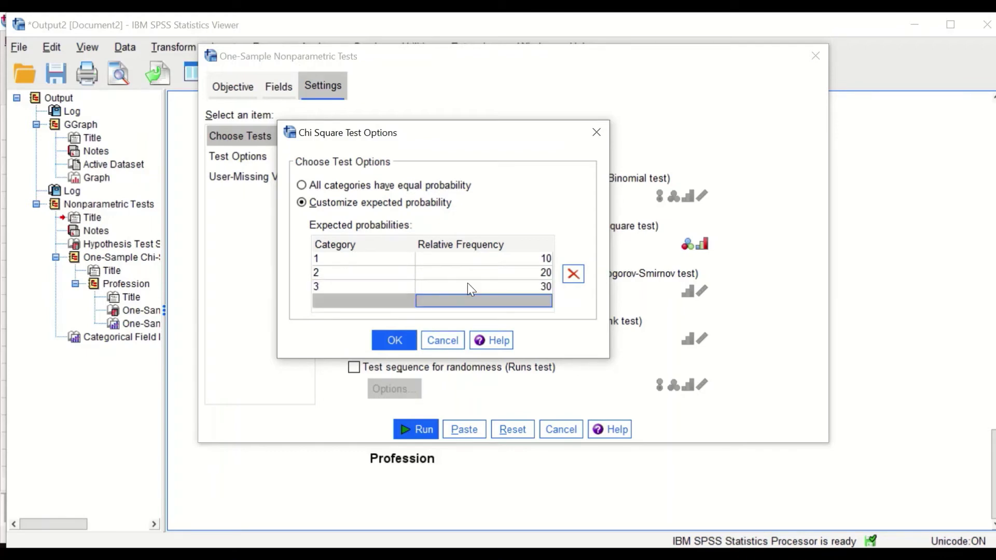
click(376, 295)
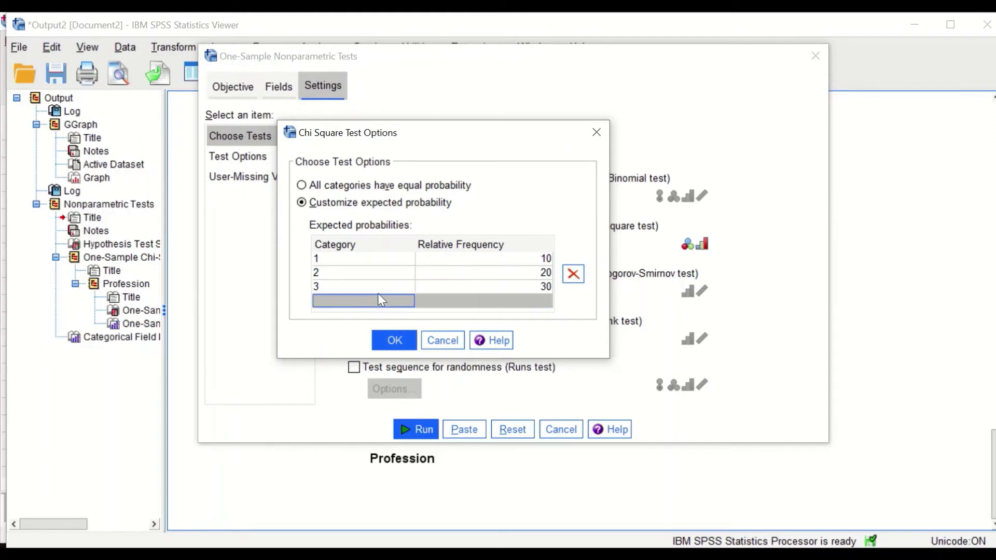
text(4)
click(480, 300)
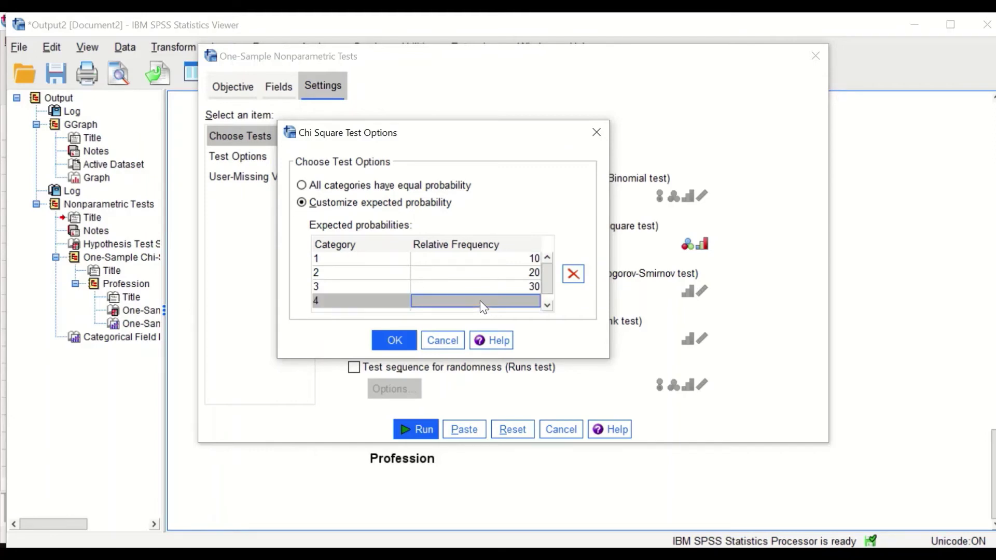
text(40)
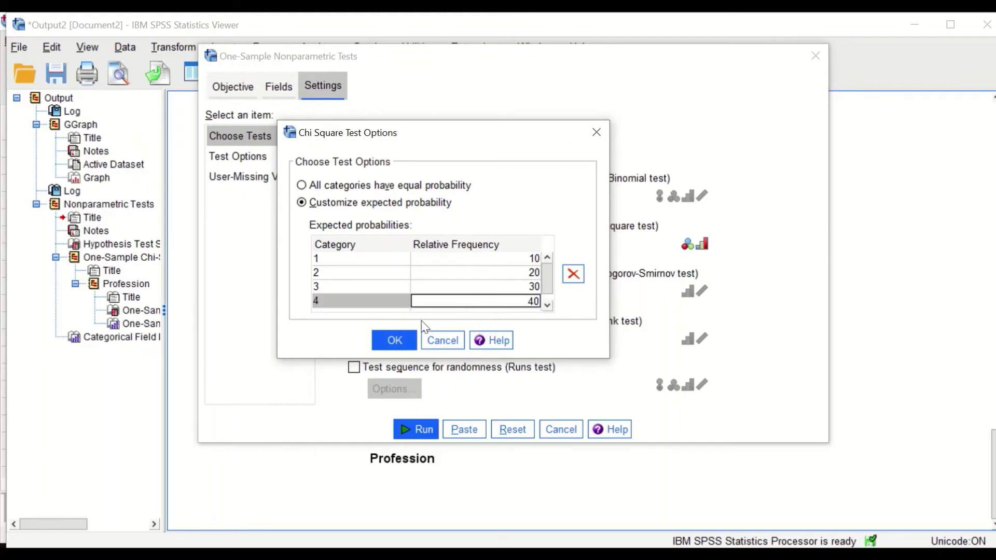
click(397, 341)
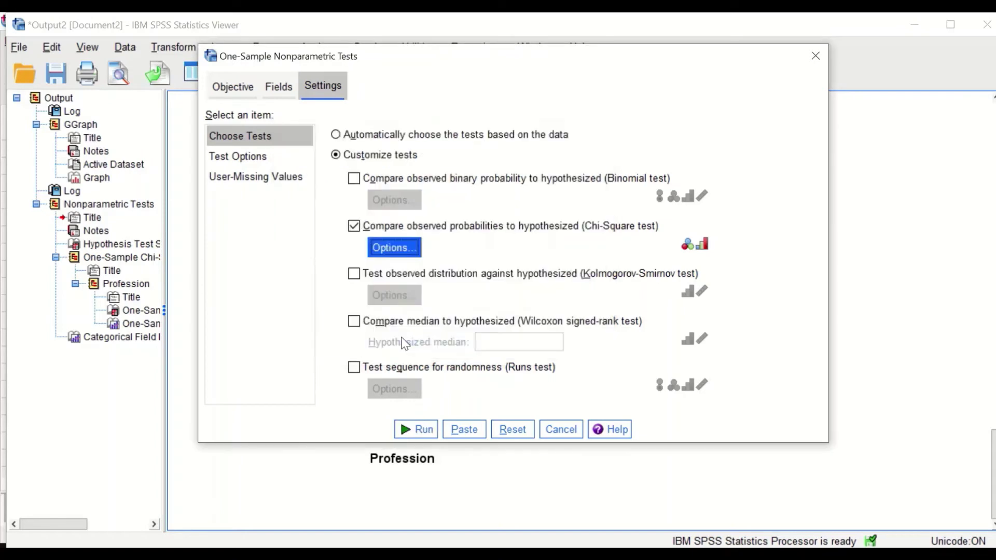
Run the one-sample Chi-square test with the customized probabilities and examine its summary tables and the observed versus hypothesized frequency chart
click(423, 430)
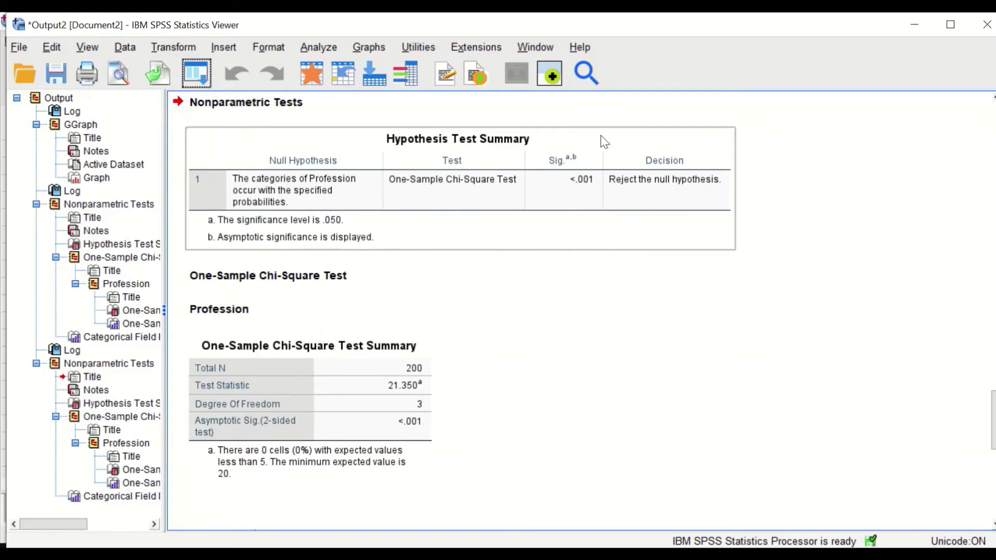
click(508, 436)
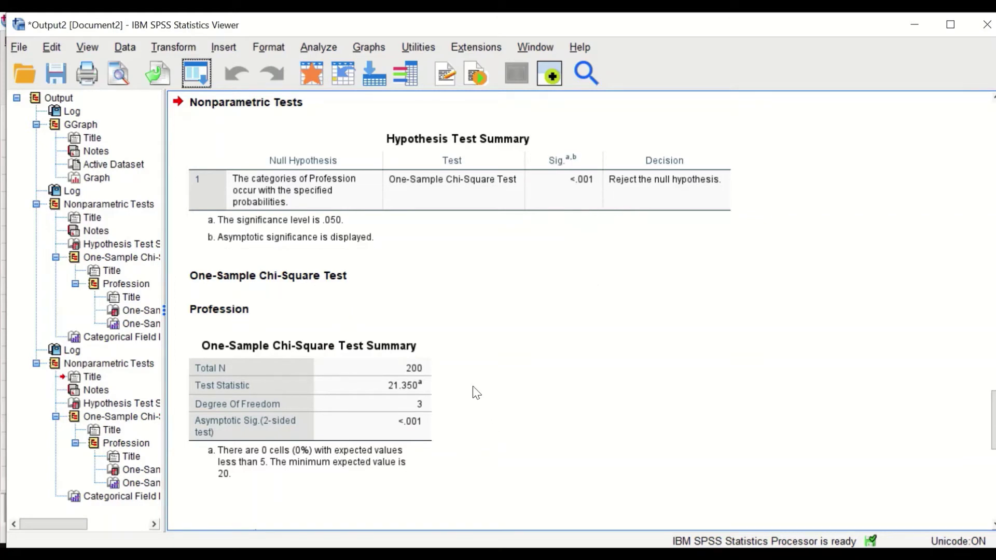
scroll(472, 386, down, 3)
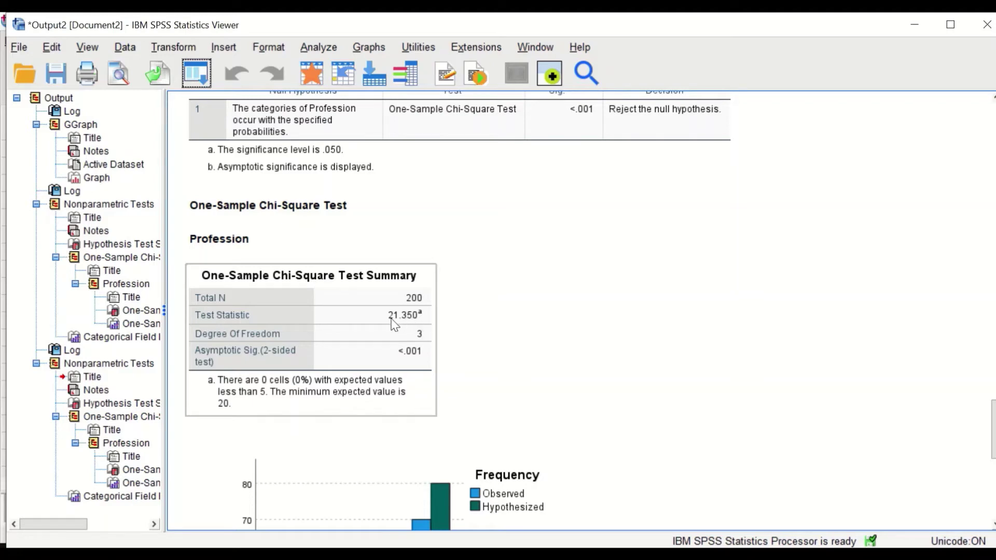
scroll(553, 330, down, 3)
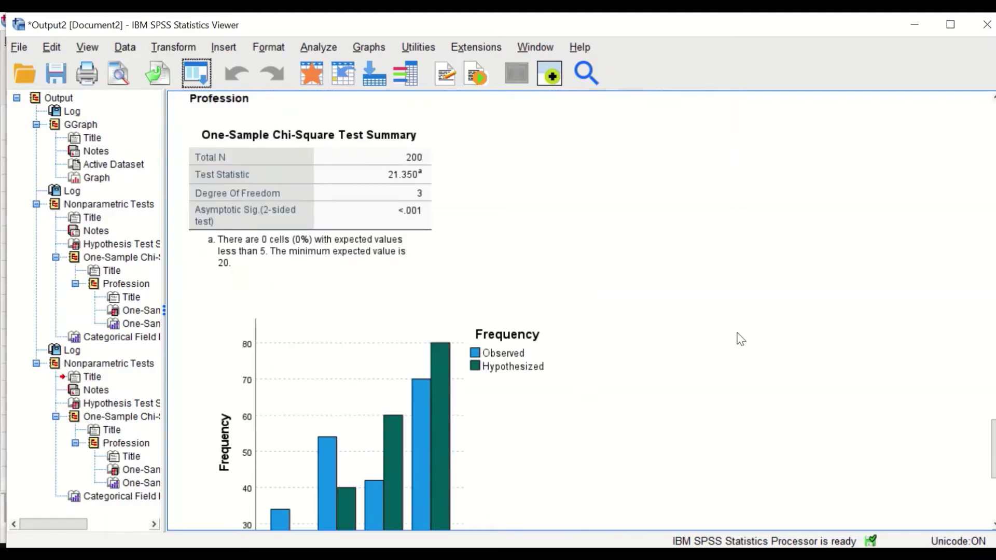
scroll(738, 338, down, 2)
click(542, 311)
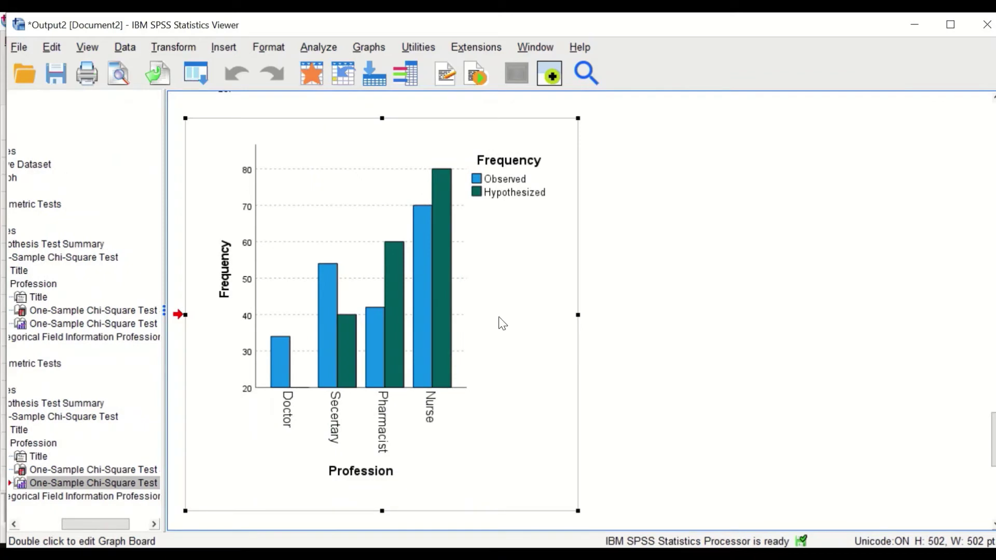
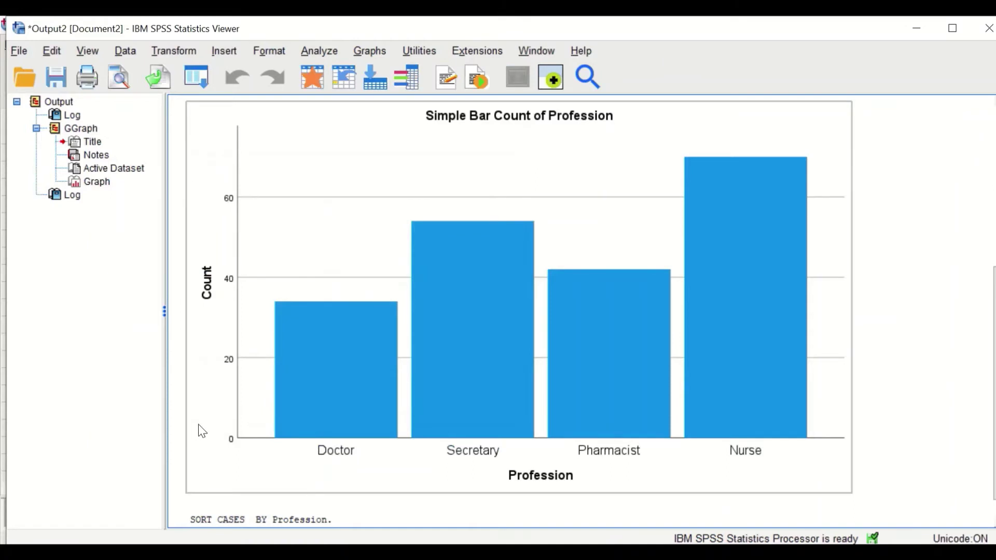
Start a Frequencies analysis and turn off the display of frequency tables
click(318, 52)
mouse_move(338, 95)
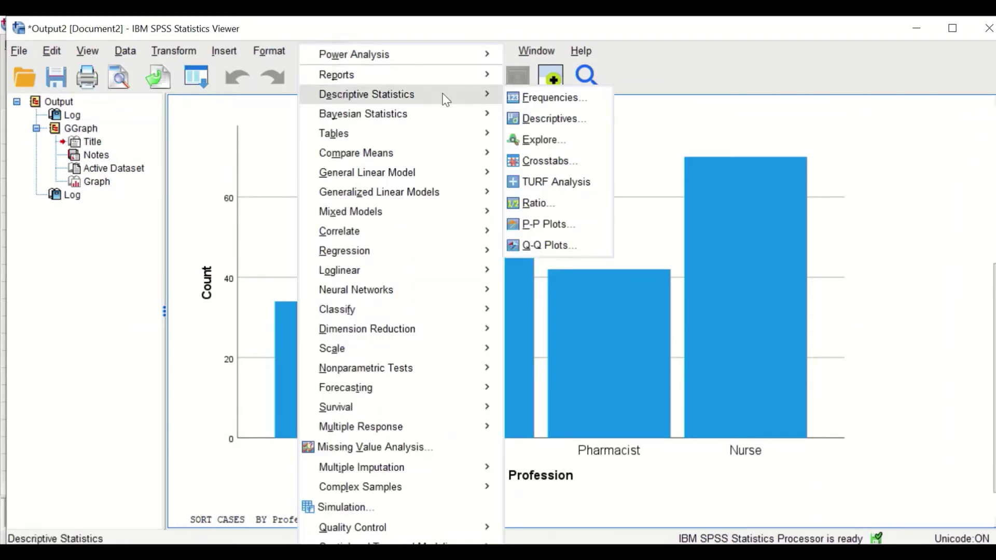
click(563, 97)
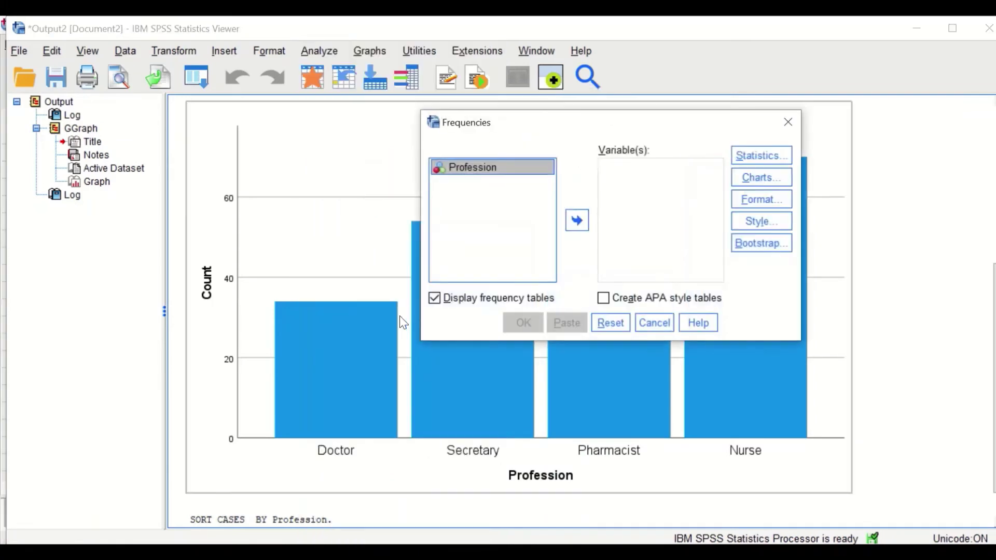
click(448, 302)
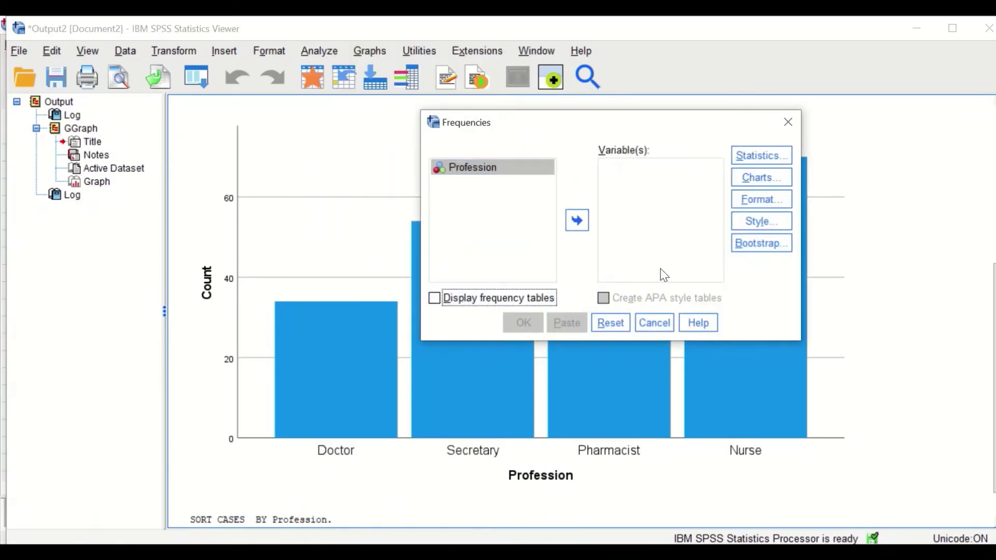
Request the Sum statistic and run the Frequencies analysis on the Profession variable
click(758, 163)
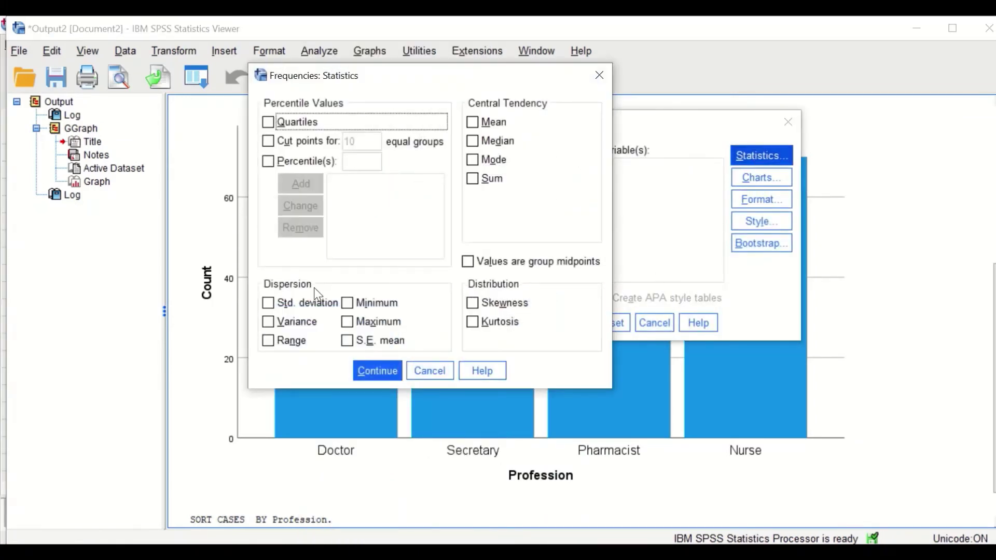
double_click(473, 179)
click(472, 178)
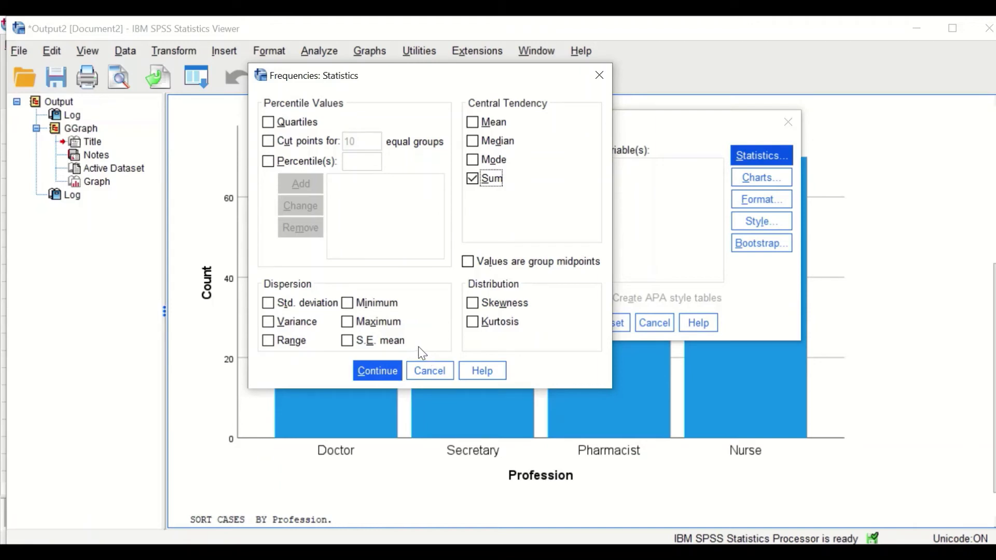
click(377, 370)
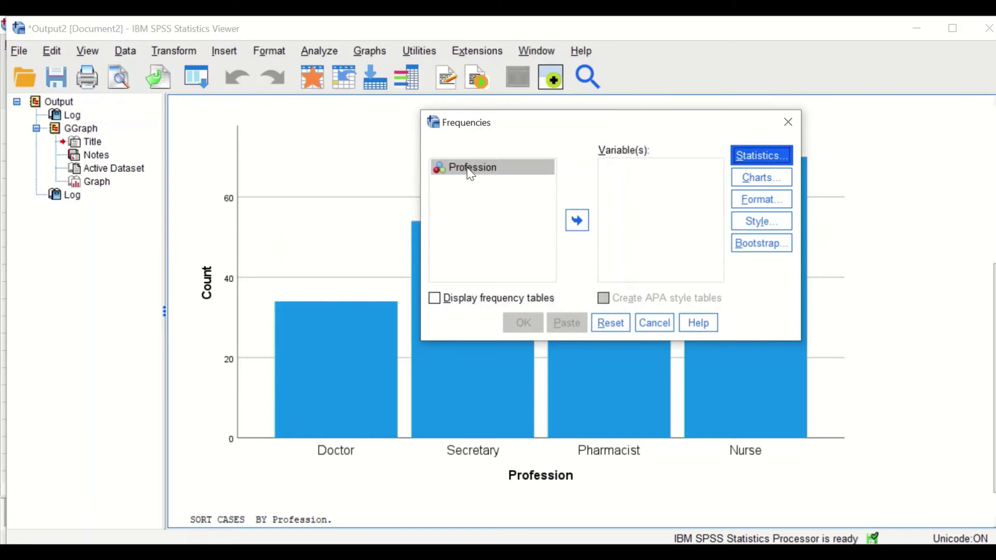
drag(471, 174, 633, 172)
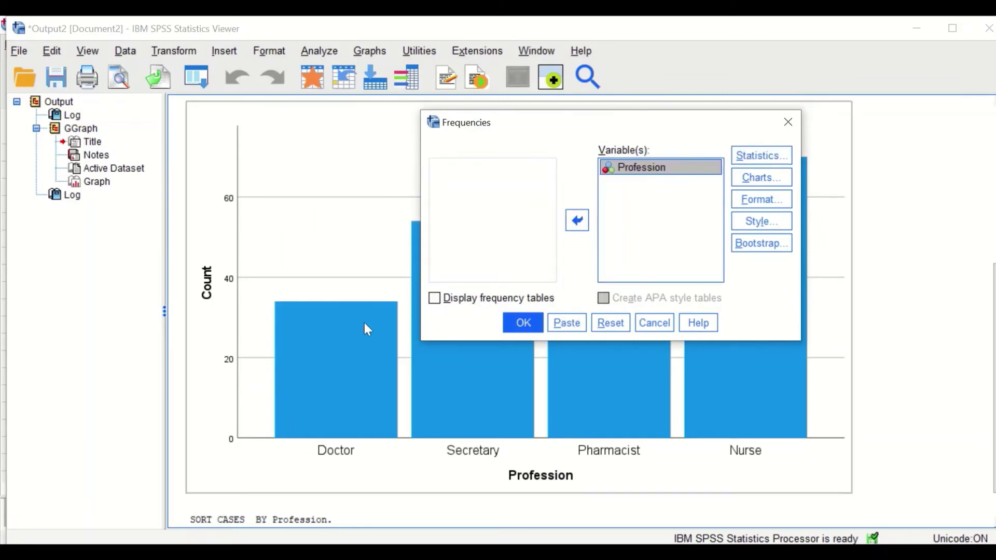
click(537, 329)
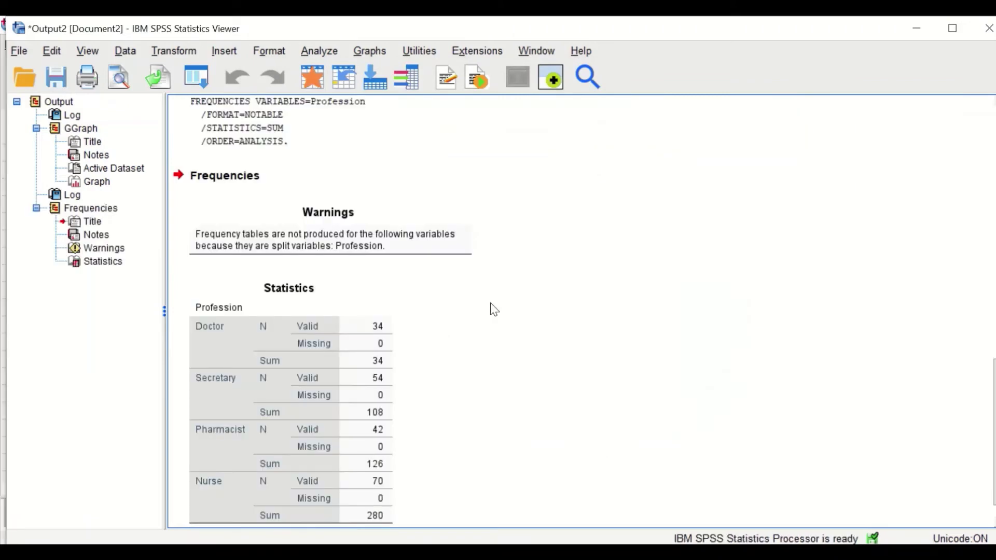
Examine the Statistics table for the valid counts and sums of each profession
scroll(414, 388, down, 1)
click(396, 313)
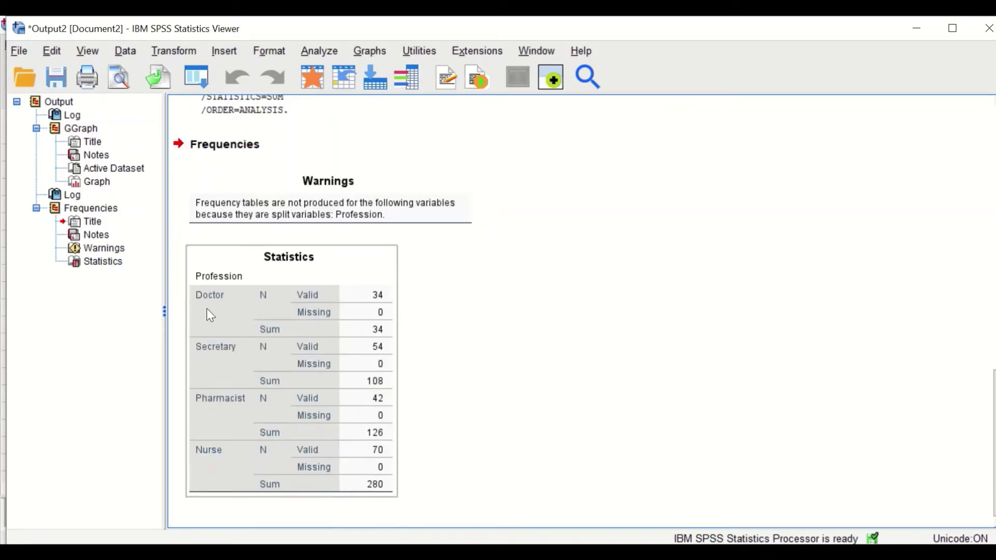
click(459, 361)
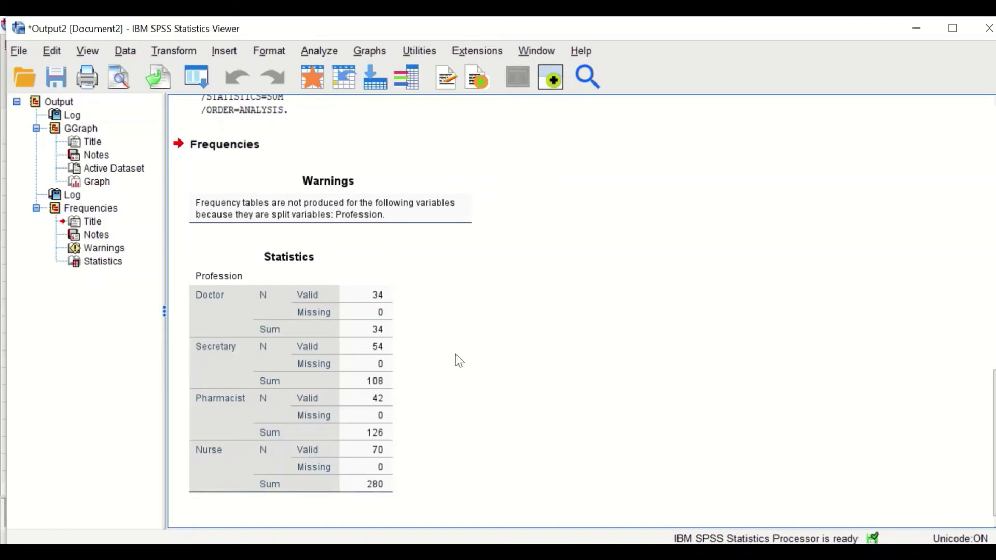
click(226, 386)
click(182, 295)
click(354, 291)
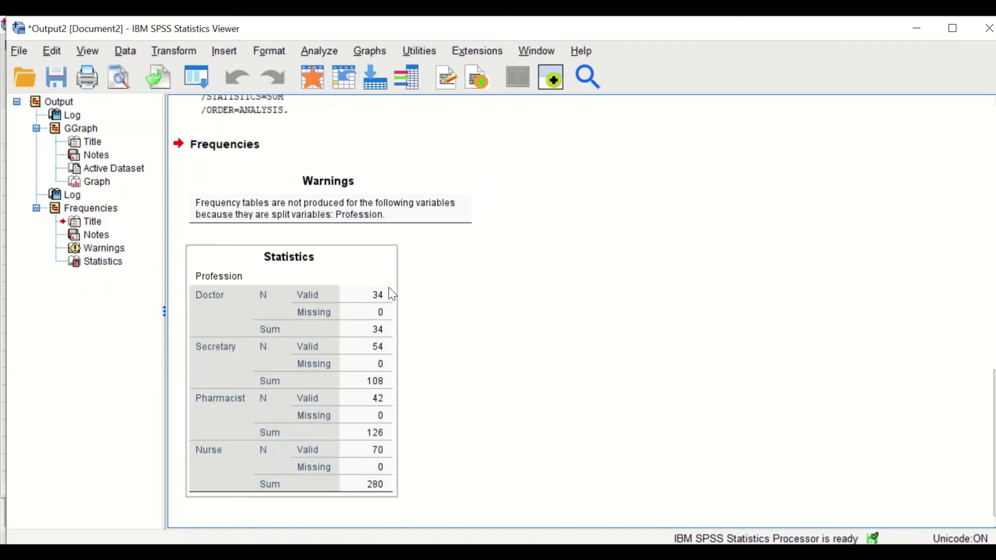
click(407, 483)
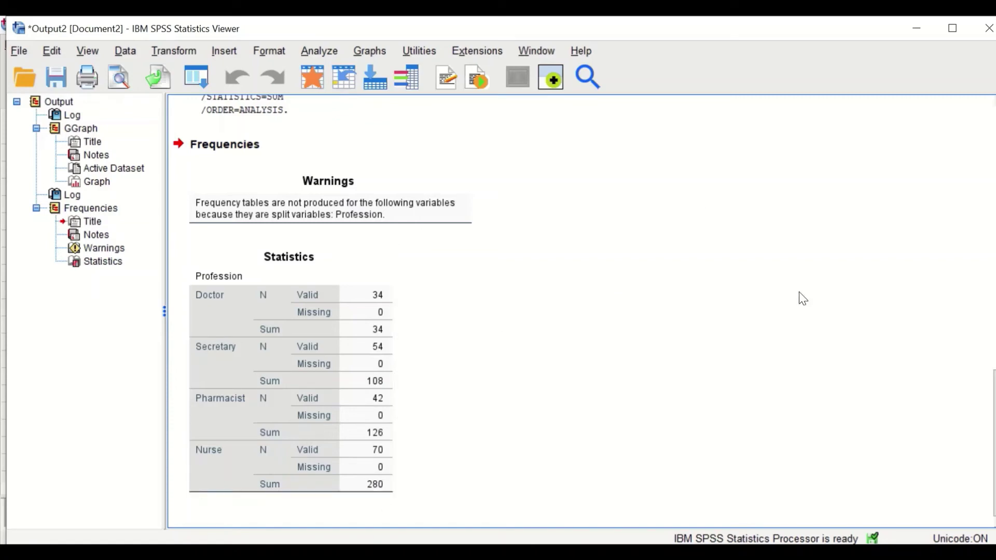
Leave the output window and define two variables named Jobs and Frequency in the empty dataset
click(918, 29)
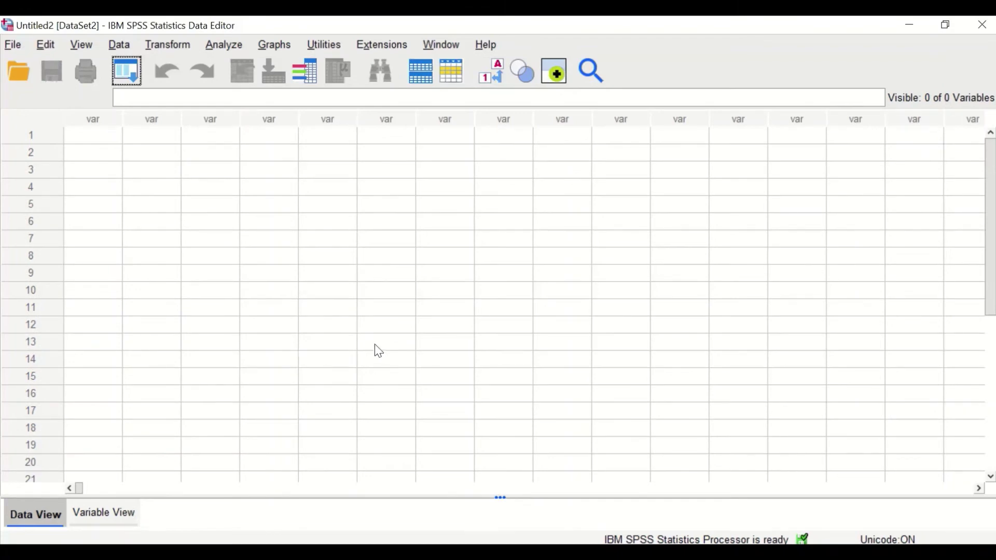
click(109, 513)
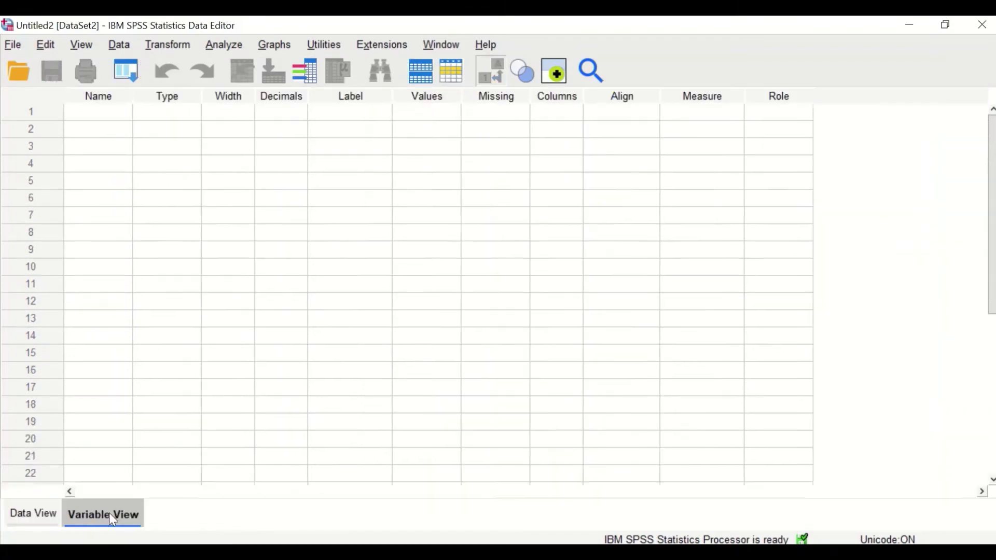
click(112, 112)
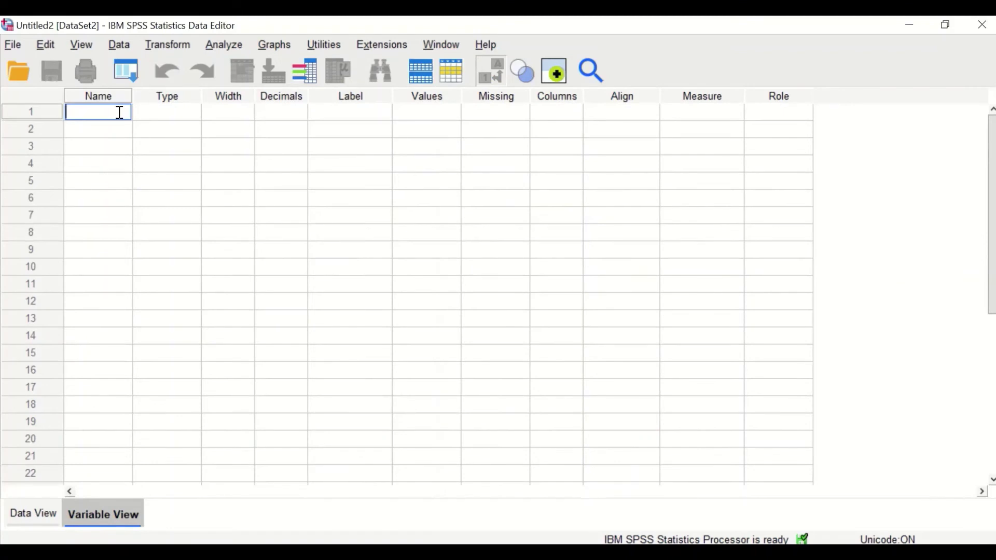
text(Jobs)
click(112, 127)
text(Fr)
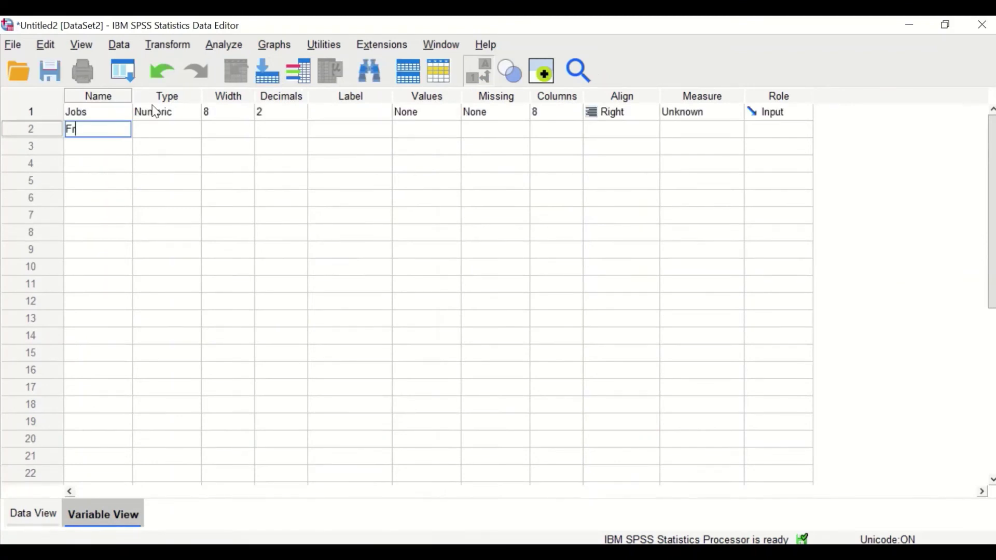
text(equency)
click(171, 147)
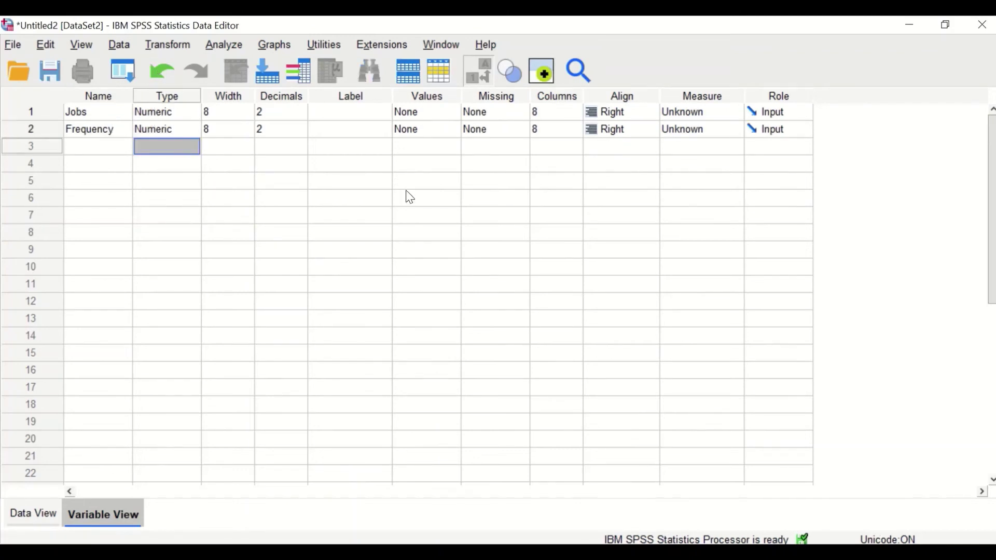
Set the measurement level of Jobs to Nominal and of Frequency to Scale
click(721, 114)
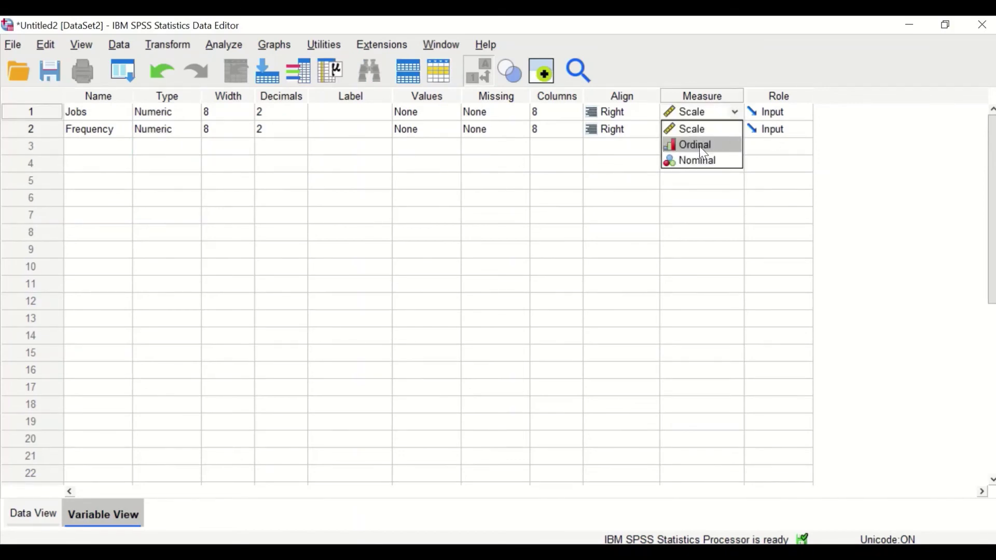
click(708, 162)
click(717, 129)
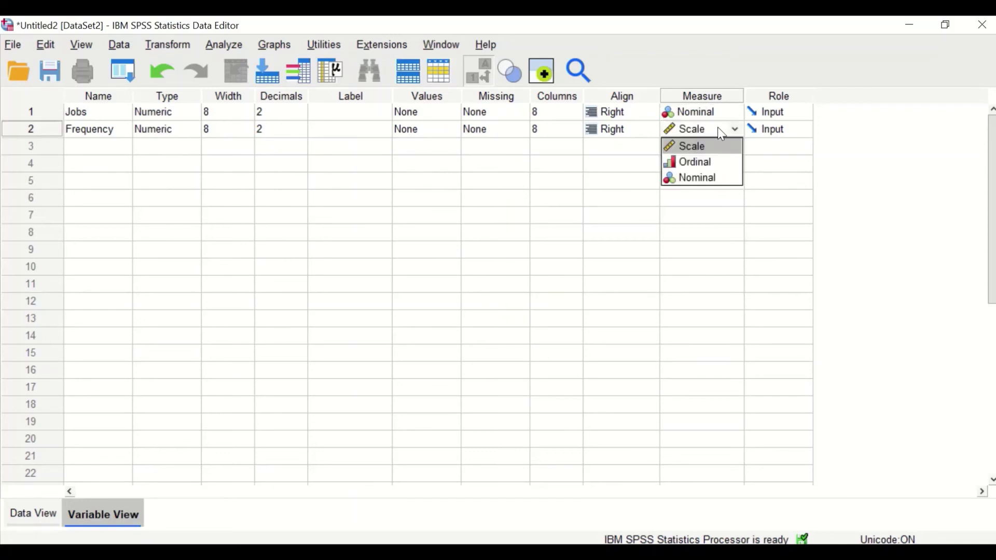
click(701, 151)
Set the alignment of both the Frequency and Jobs variables to Center
click(622, 132)
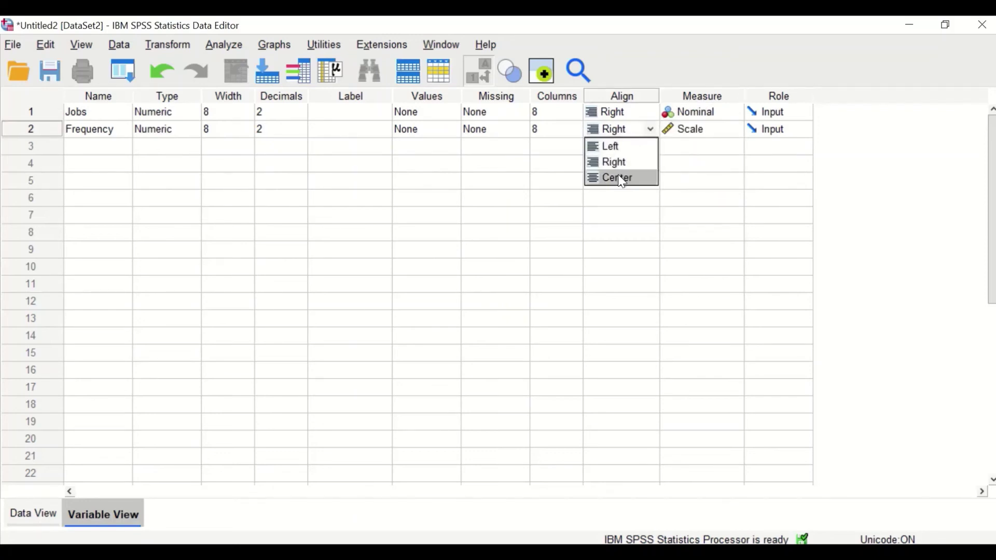
click(618, 178)
click(633, 115)
click(649, 112)
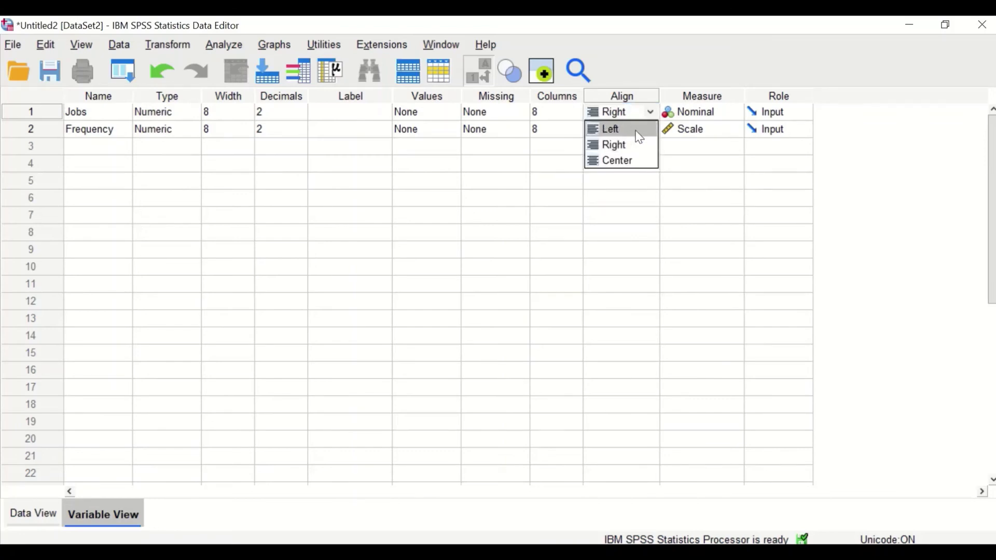
click(634, 153)
Set the decimals of both the Jobs and Frequency variables to 0
click(289, 114)
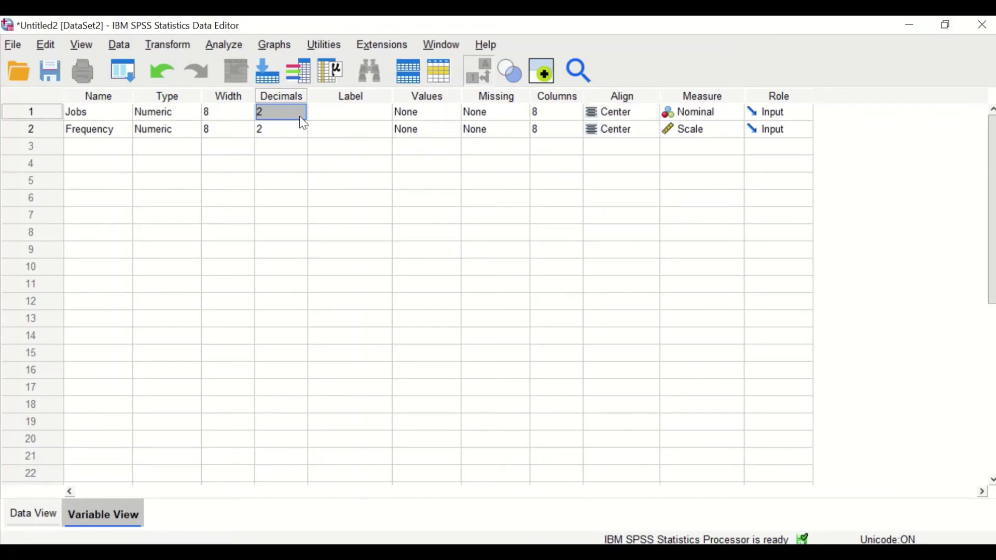
click(300, 117)
click(300, 117)
click(300, 132)
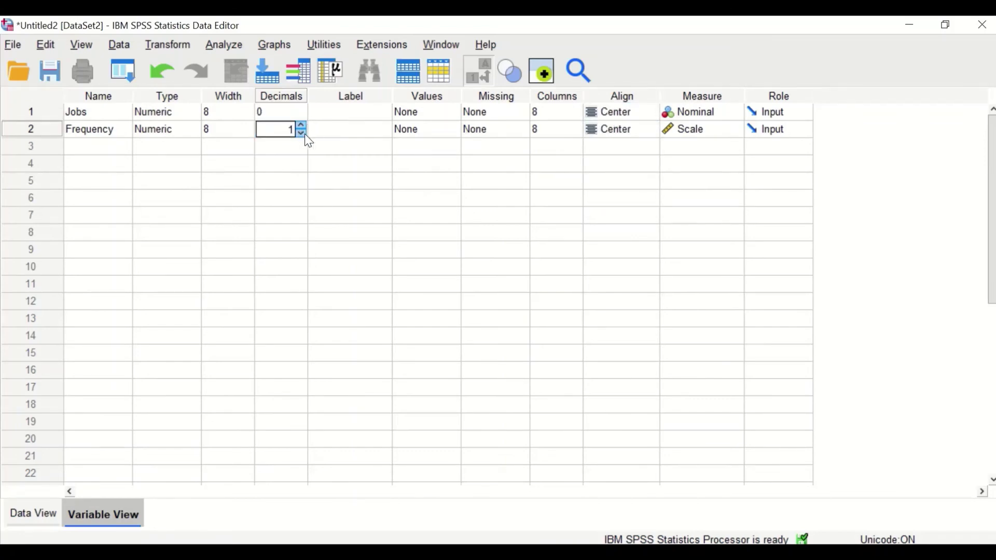
click(302, 133)
key(Return)
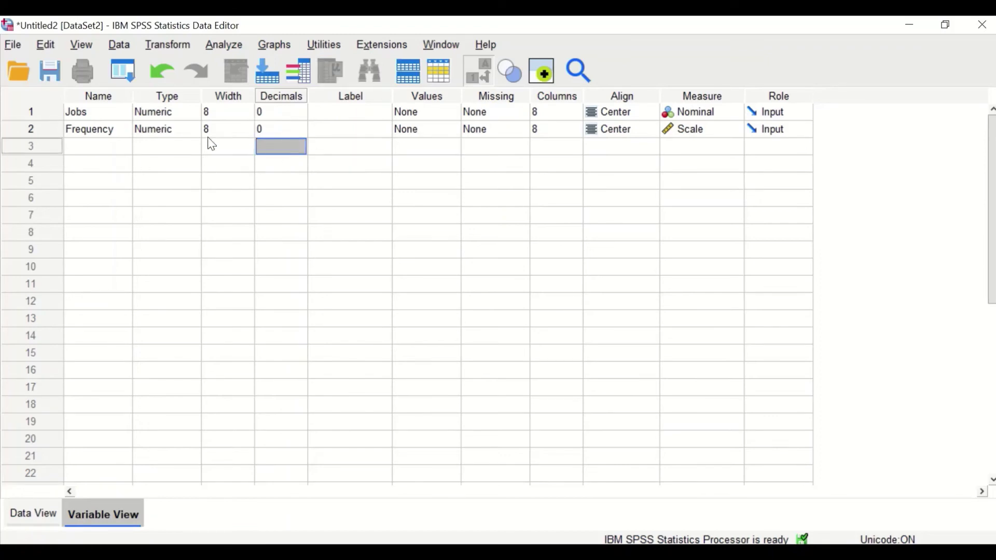
Add value labels for Jobs, with 1 as Doctor and 2 as Secretary
click(441, 114)
click(451, 112)
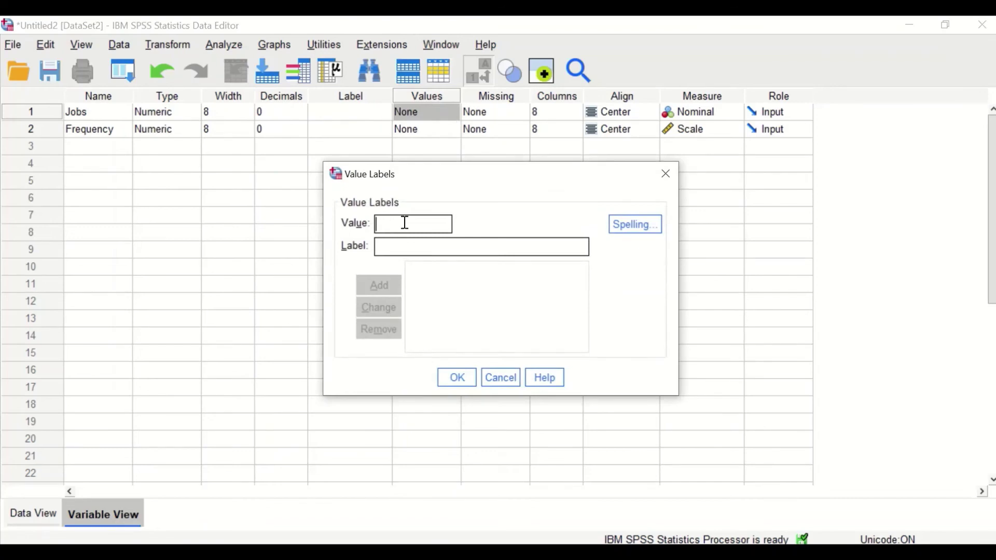
text(1)
click(417, 254)
text(Docto)
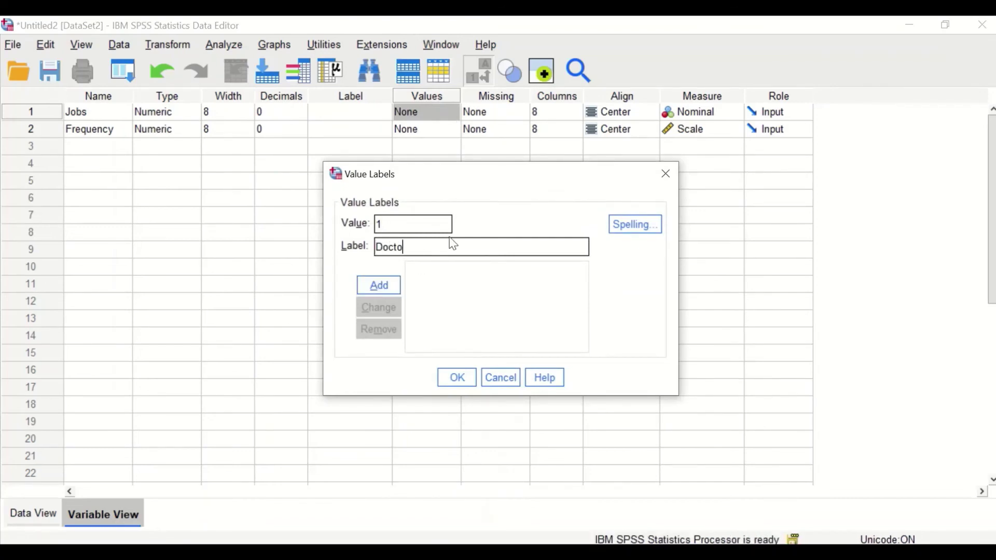
text(r)
click(389, 292)
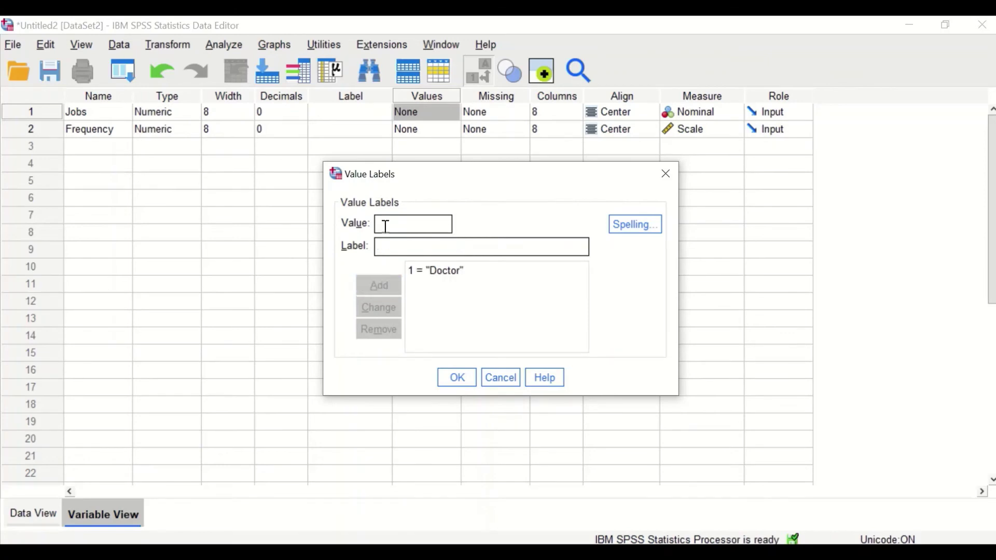
click(392, 249)
text(Secretary)
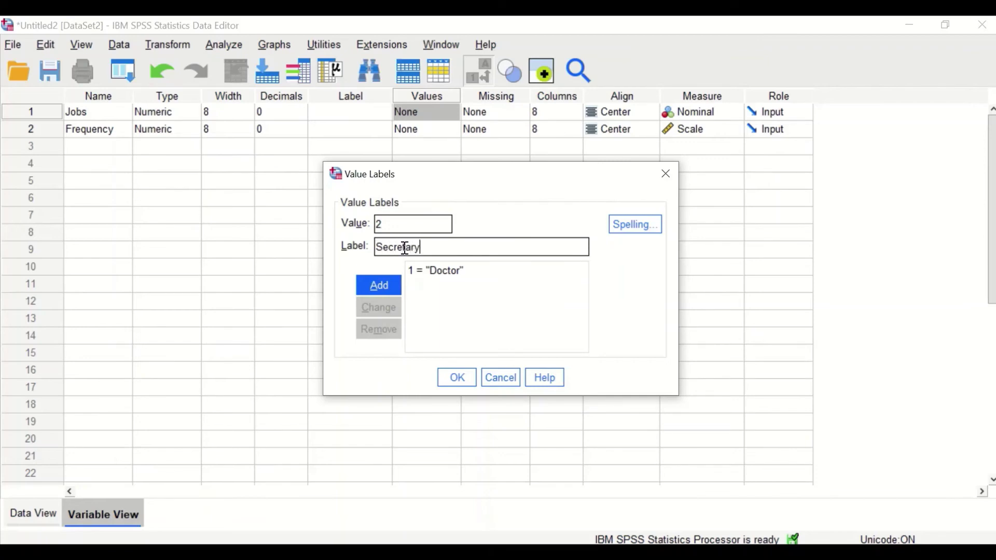
click(380, 287)
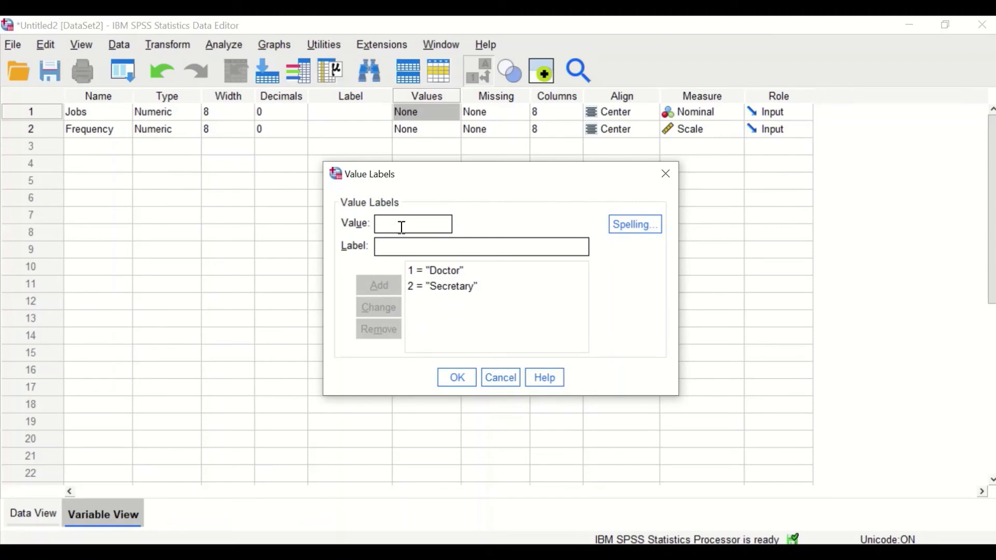
Add the value labels 3 for Pharmacist and 4 for Nurses to Jobs and apply the label set
click(402, 227)
text(3 = "P)
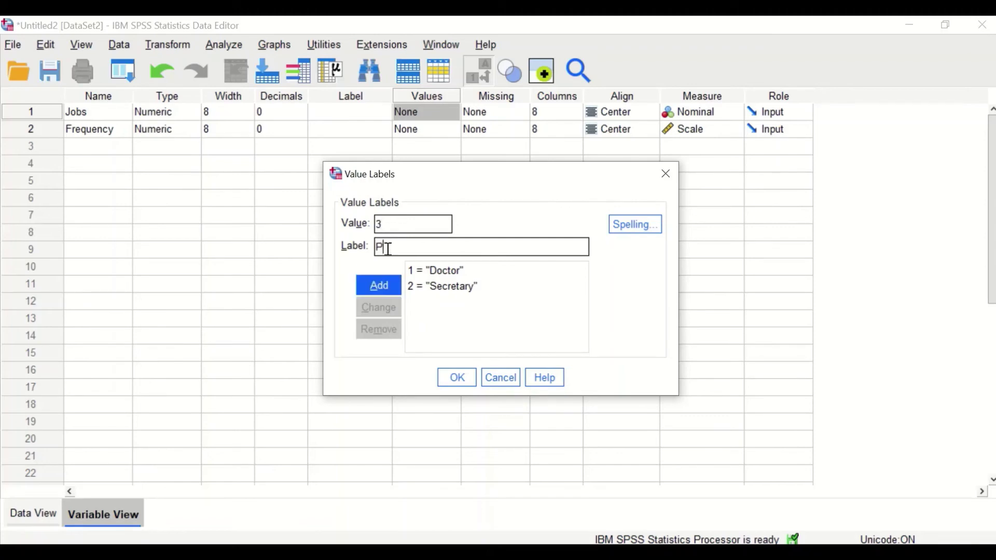
text(harmacist)
click(378, 285)
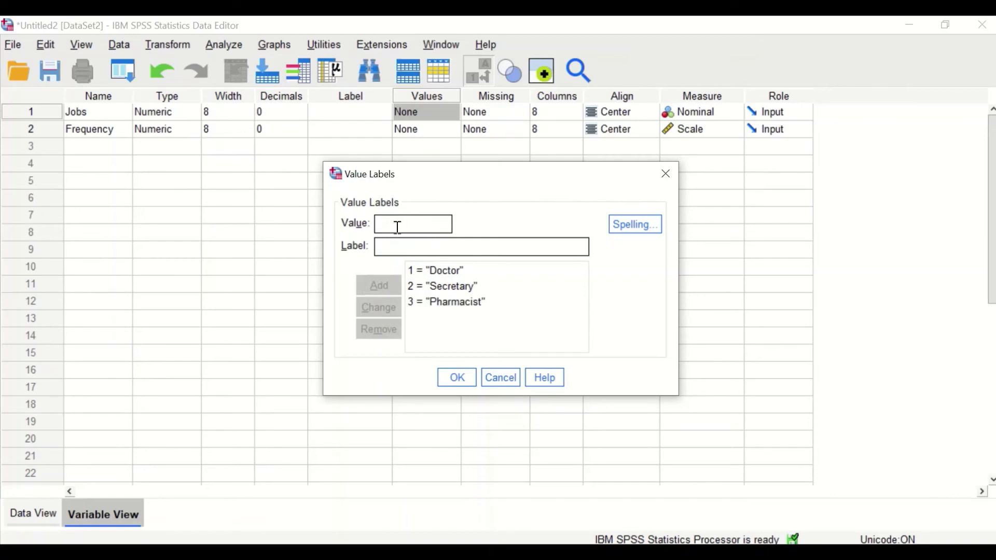
text(4)
click(395, 246)
text(Nurses)
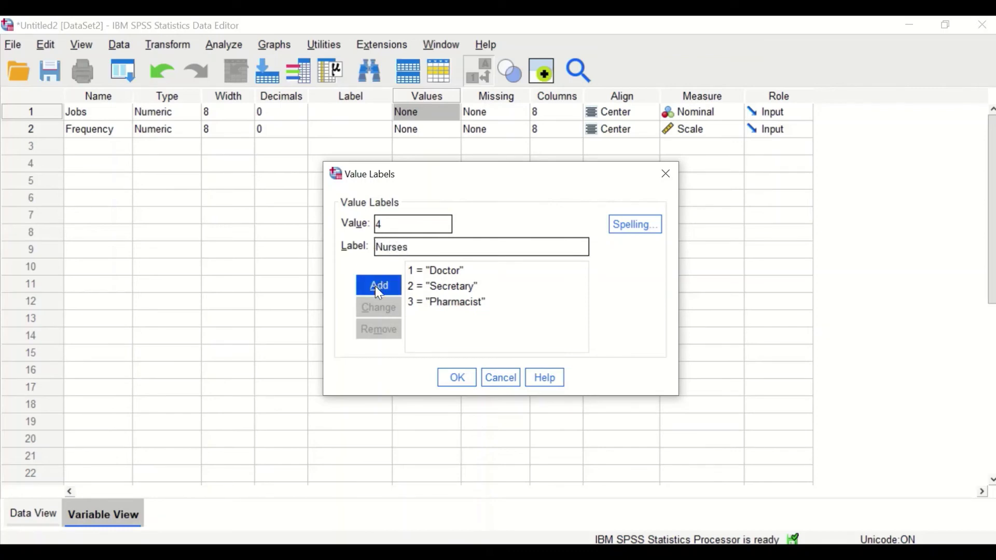
click(378, 286)
click(456, 378)
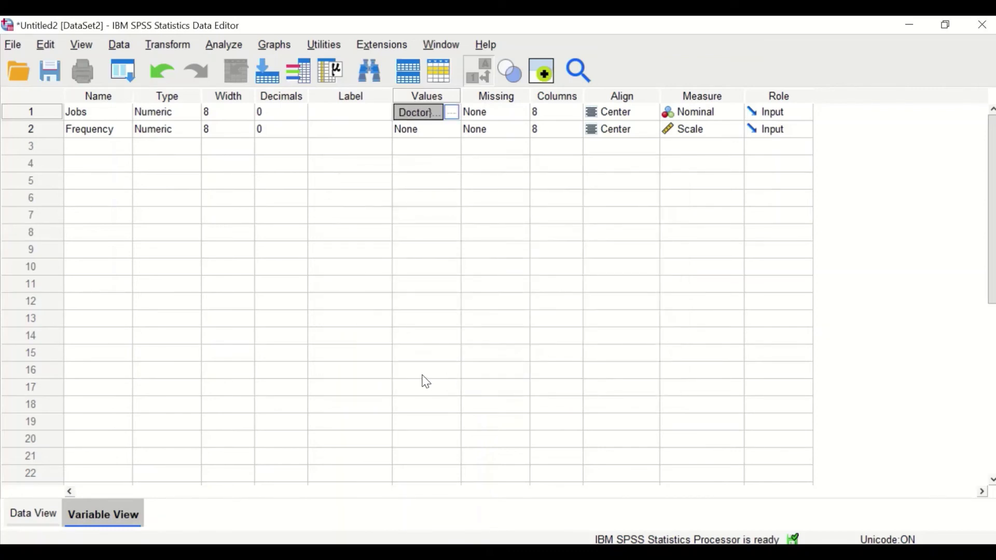
Widen the Jobs and Frequency columns slightly in the data view
click(33, 514)
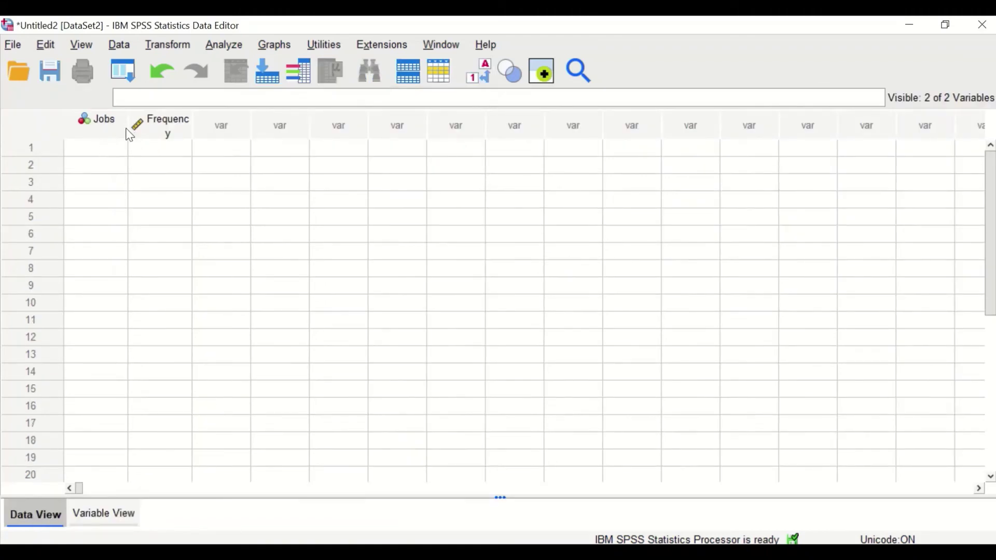
drag(129, 134, 138, 136)
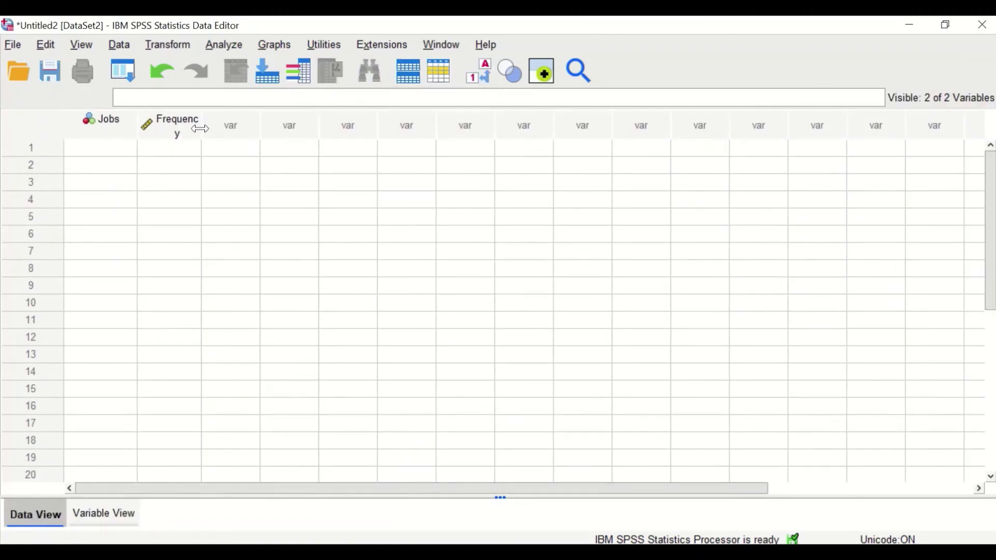
drag(198, 131, 216, 133)
Enter the codes 1, 2, 3 and 4 for Jobs in cases 1 to 4
click(120, 141)
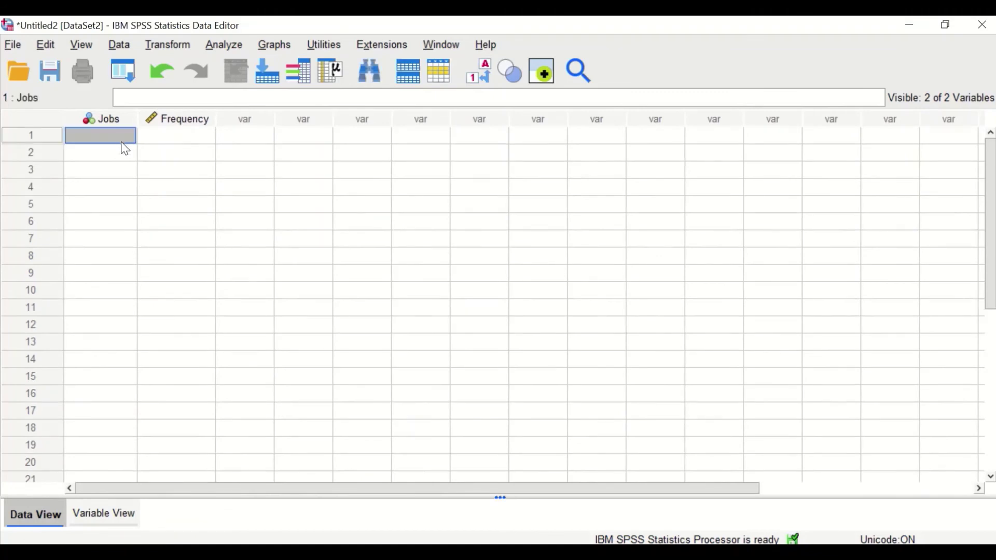
text(1)
key(Return)
text(2)
key(Return)
text(3)
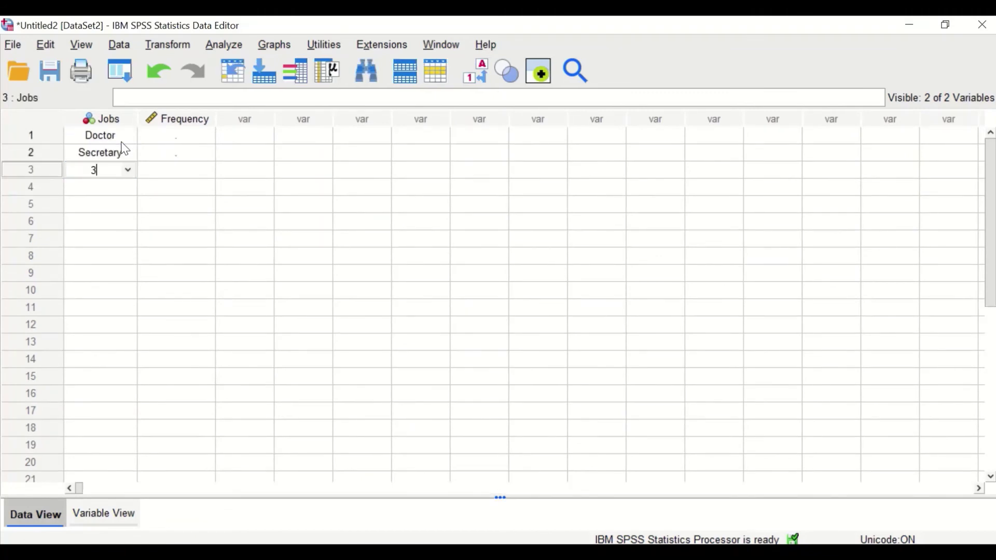
key(Return)
text(4)
key(Return)
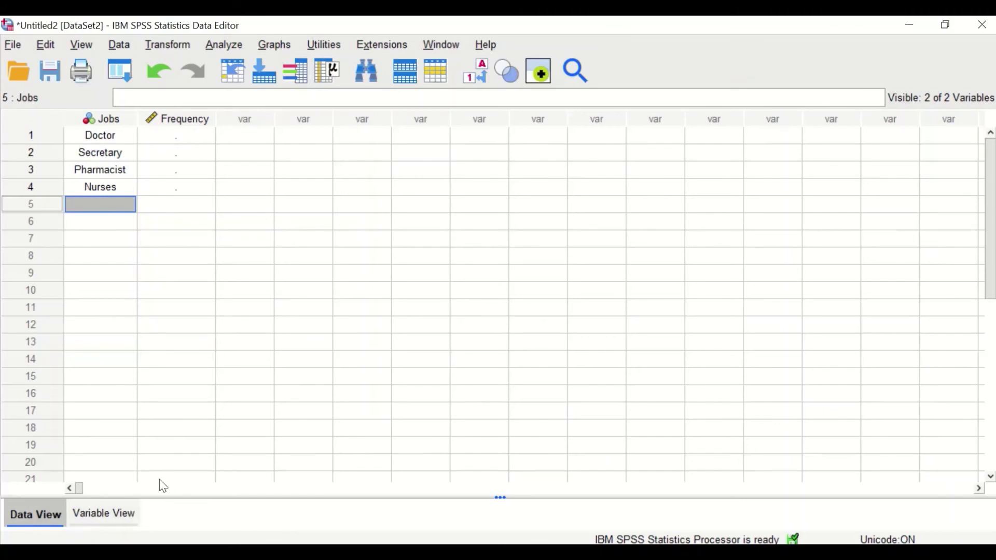
Using the profession counts from the output, enter the frequencies 34 for Doctor, 54 for Secretary, 42 for Pharmacist and 70 for Nurses
mouse_move(911, 28)
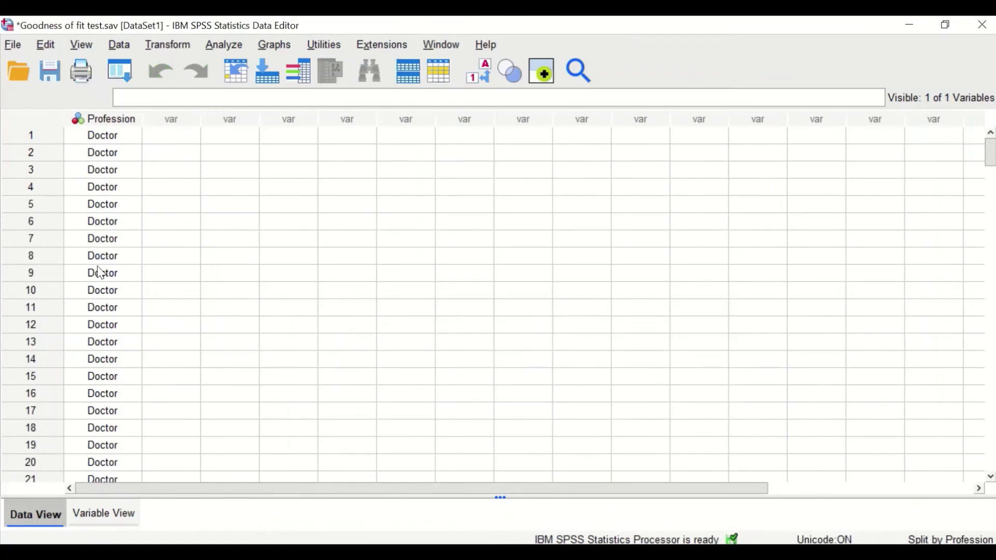
scroll(104, 280, down, 2)
scroll(111, 285, up, 2)
mouse_move(555, 552)
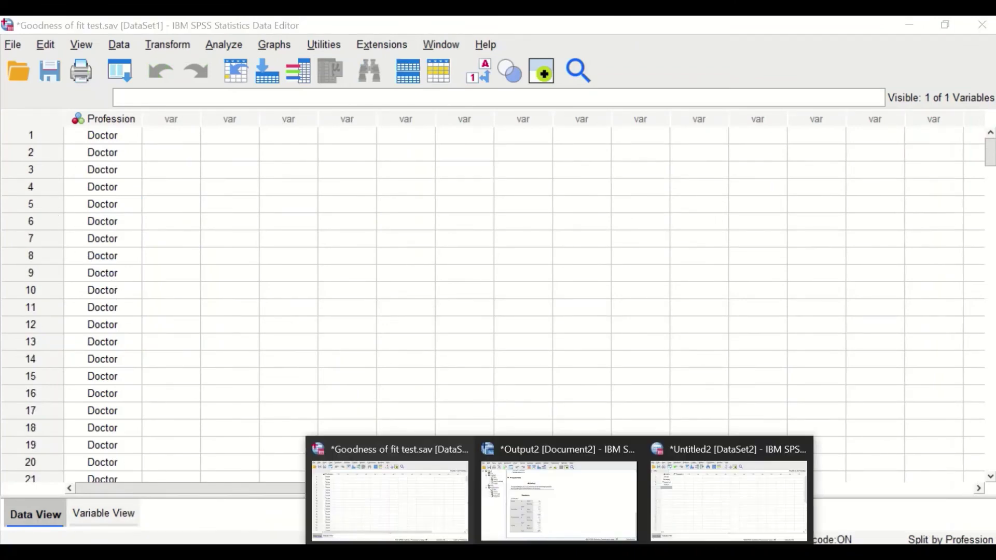
click(567, 498)
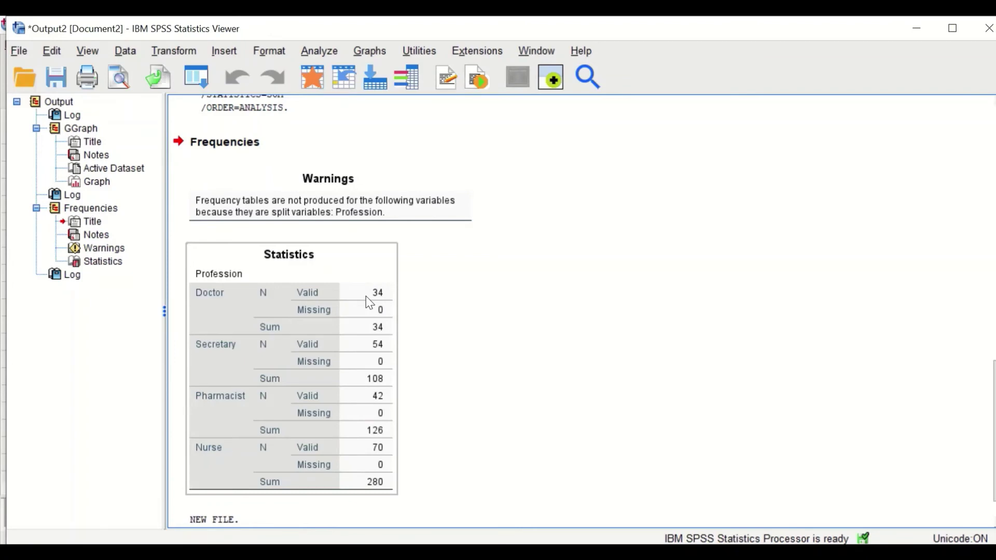
key(alt+Tab)
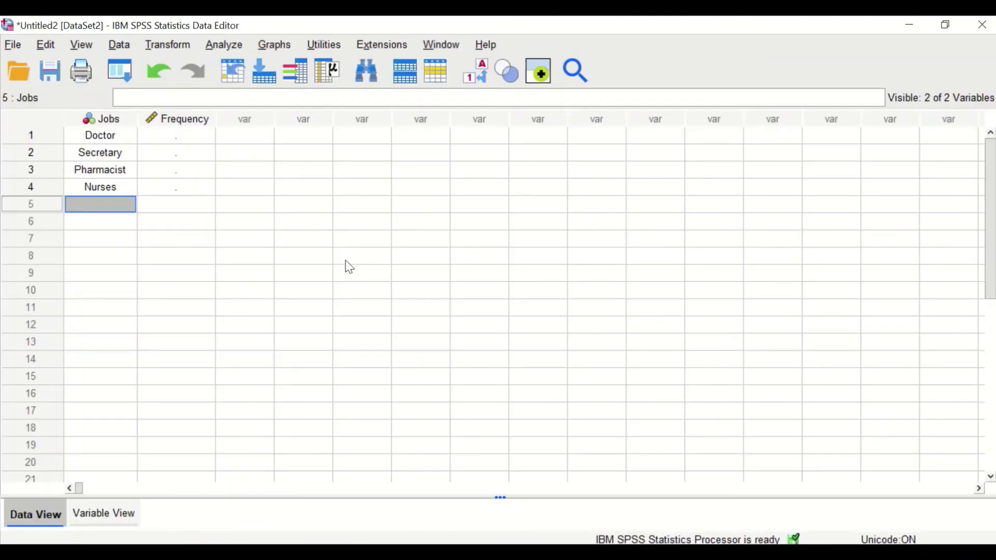
click(177, 138)
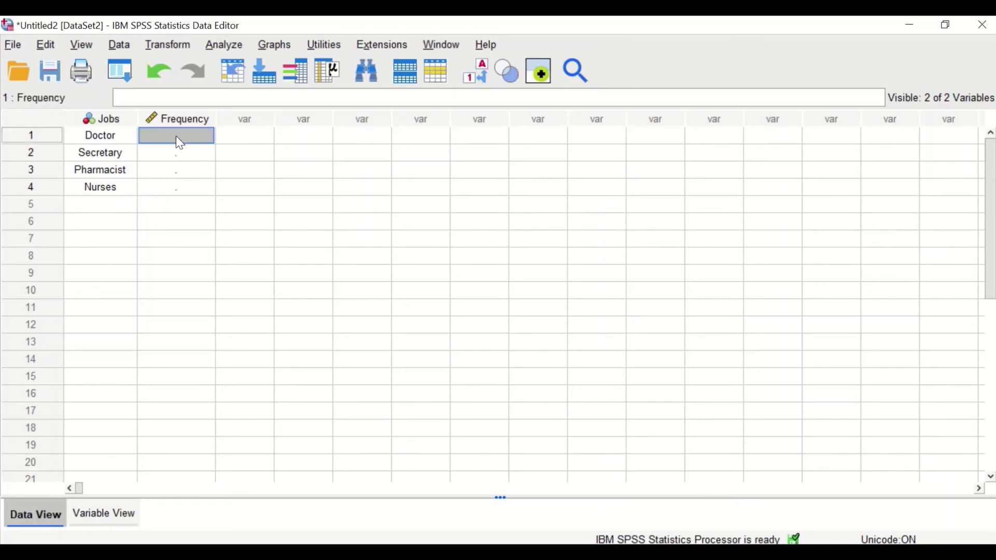
text(34)
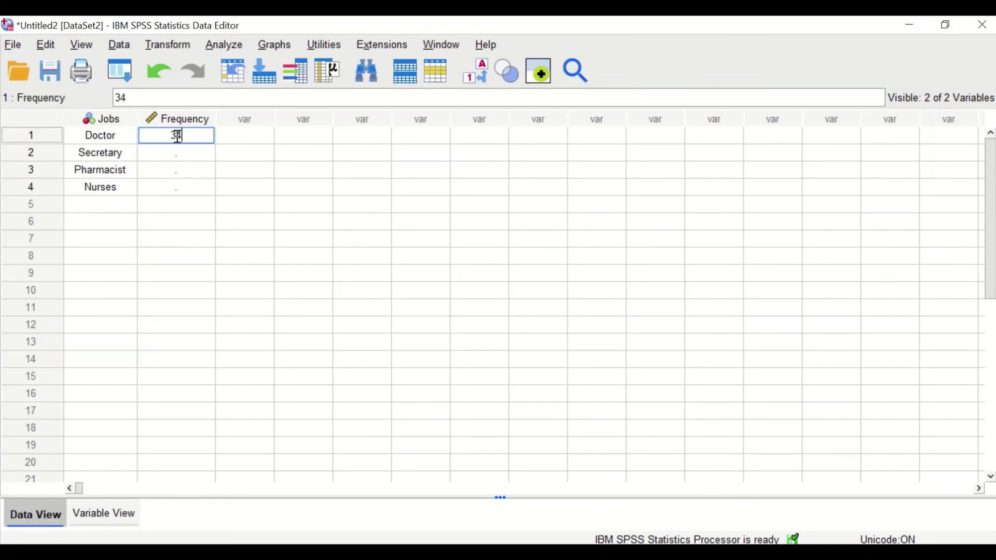
key(Return)
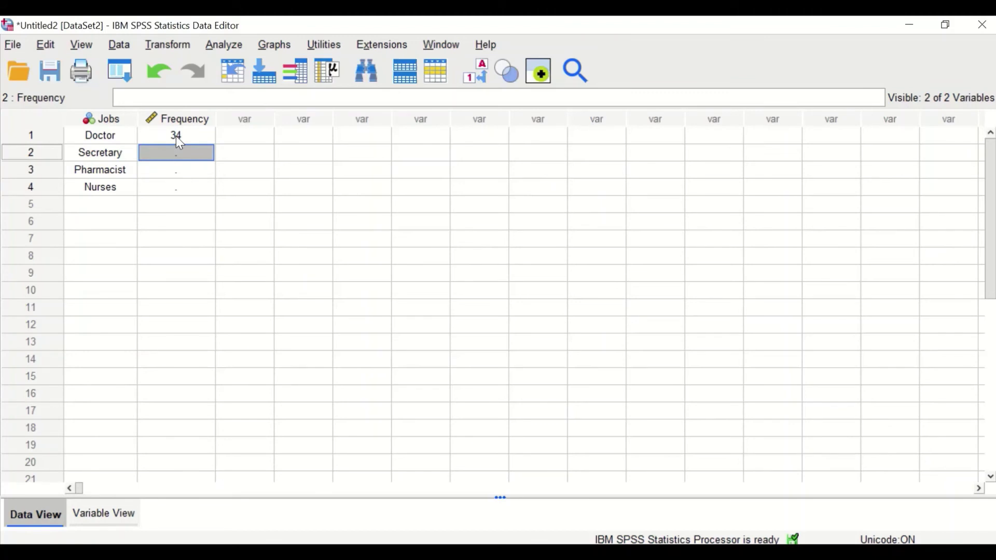
text(54)
key(Return)
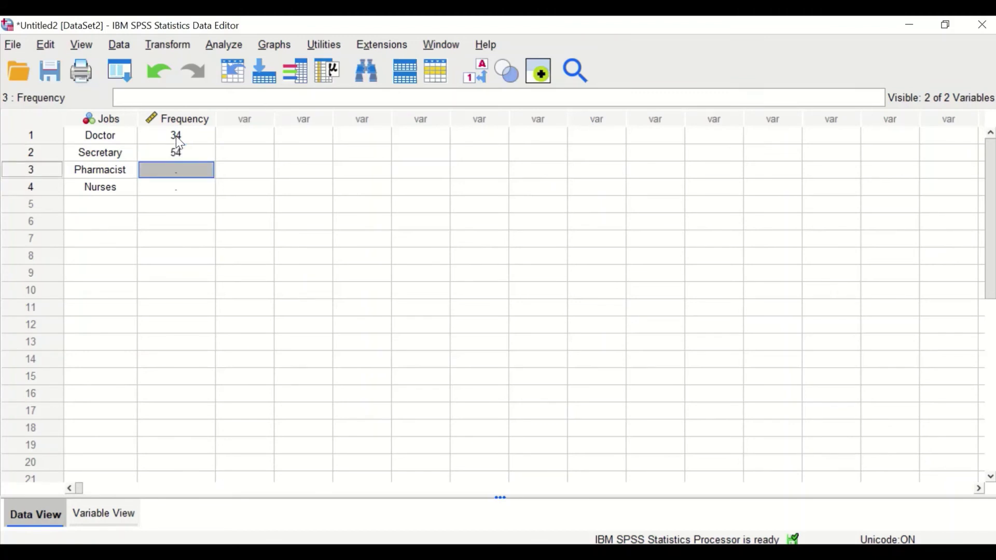
text(42)
key(Return)
text(70)
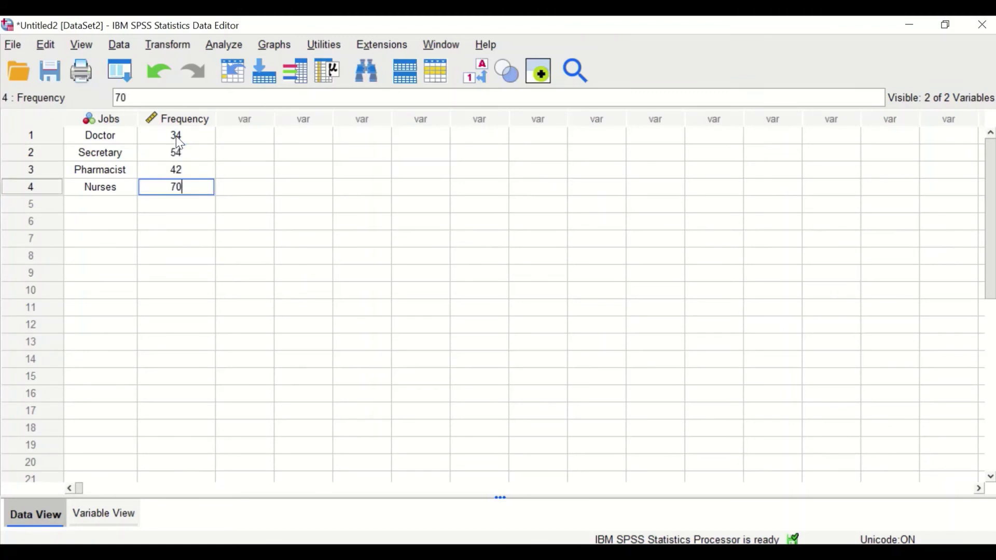
key(Return)
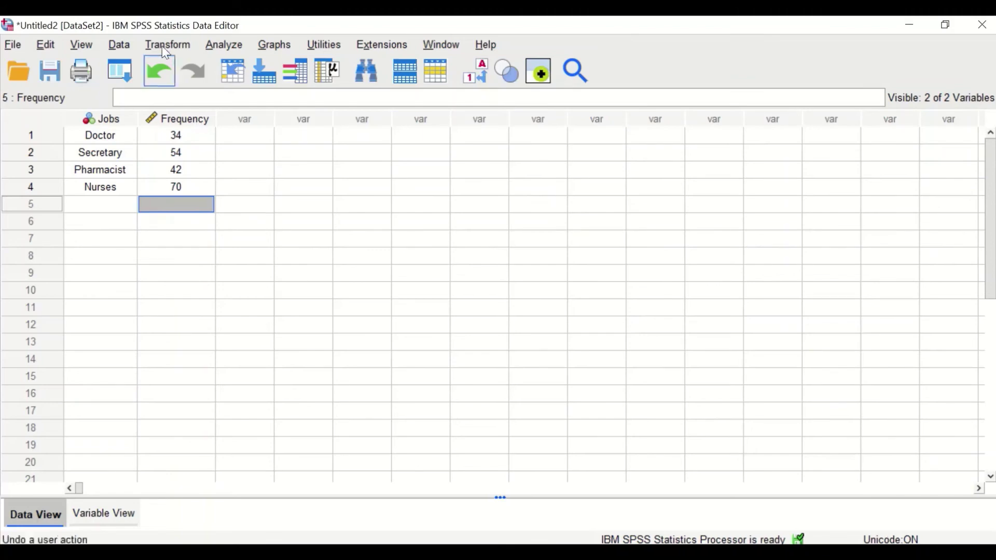
Weight the cases by the Frequency variable and return to the summarized dataset
click(116, 44)
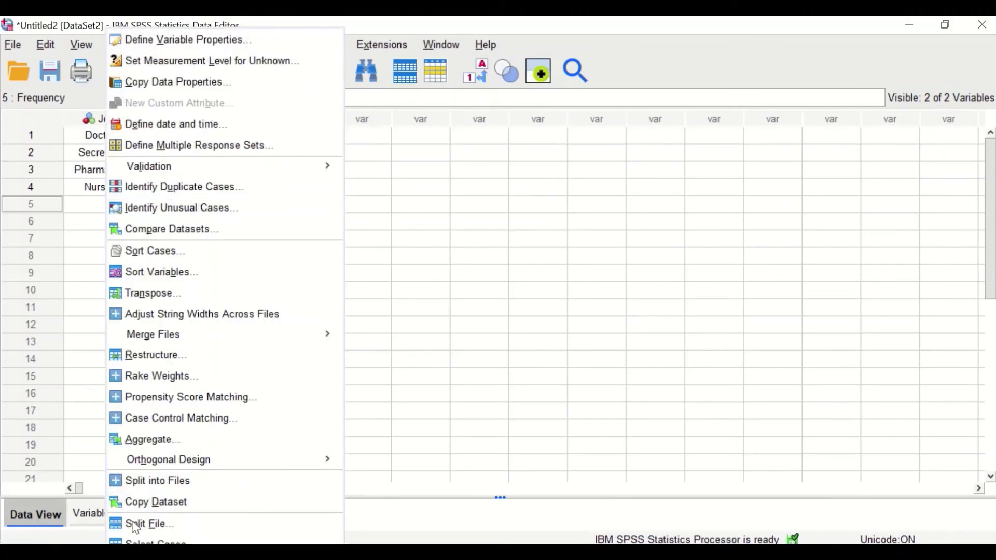
click(134, 540)
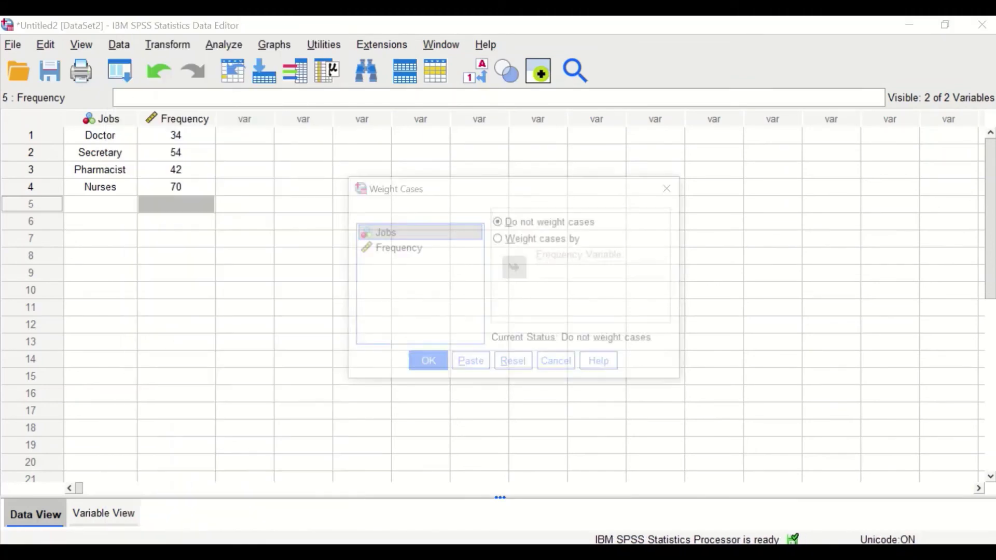
click(398, 250)
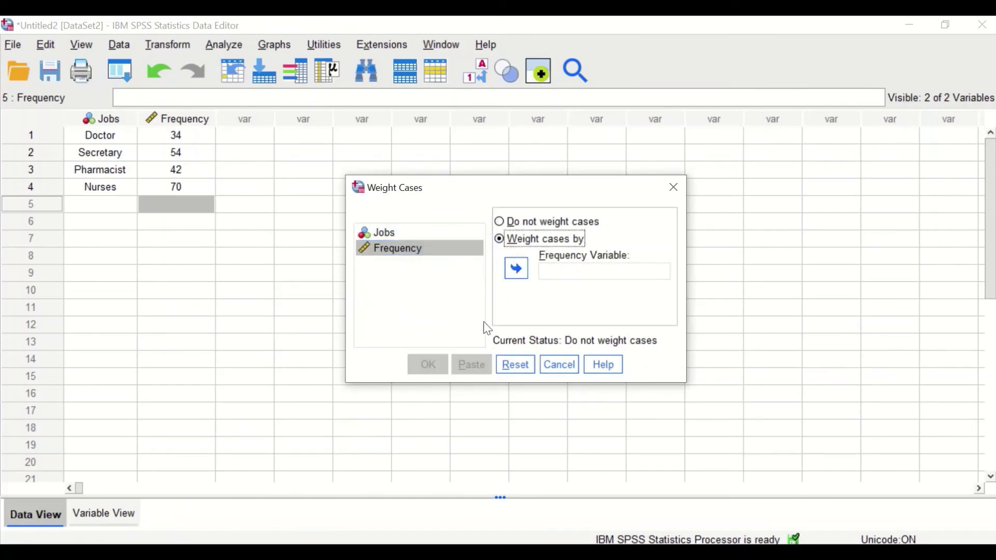
click(516, 268)
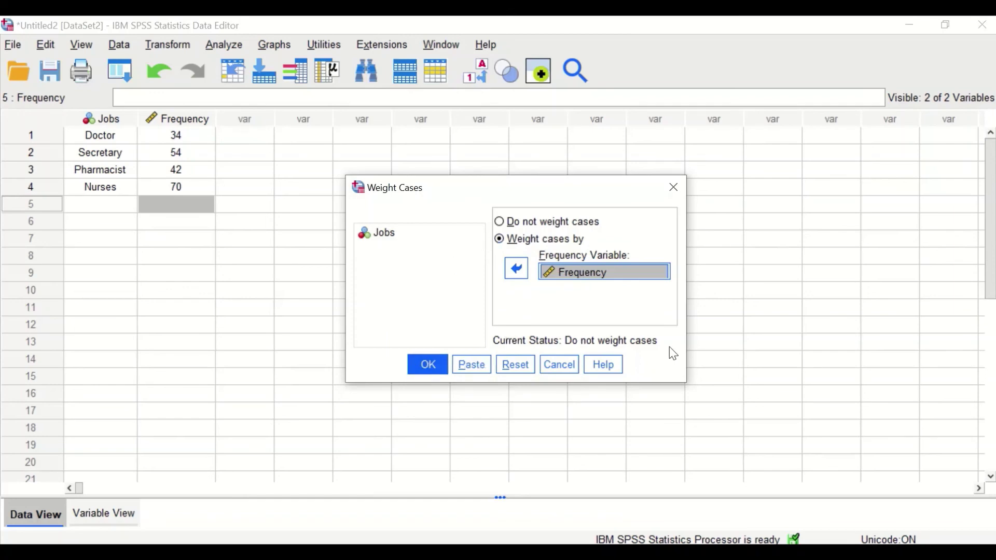
click(428, 366)
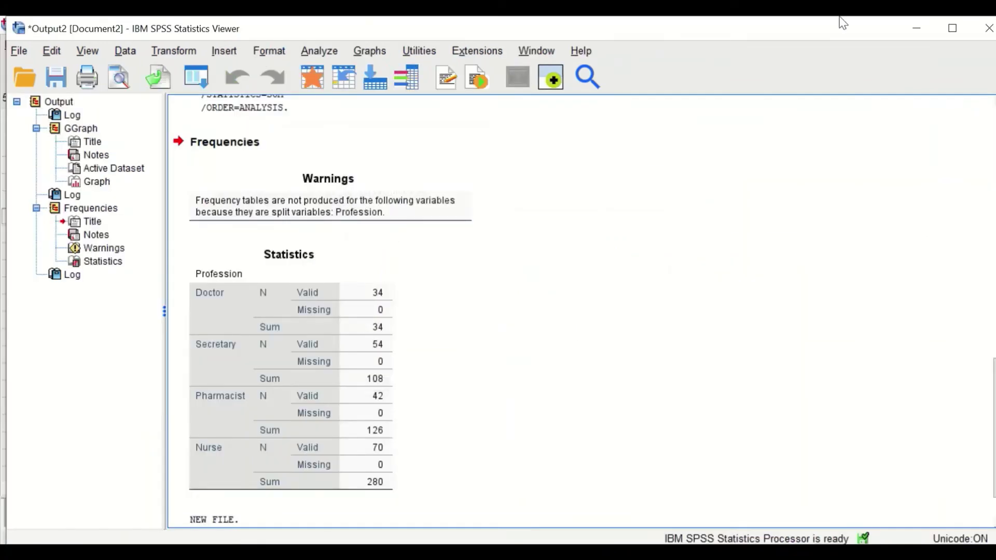
click(921, 27)
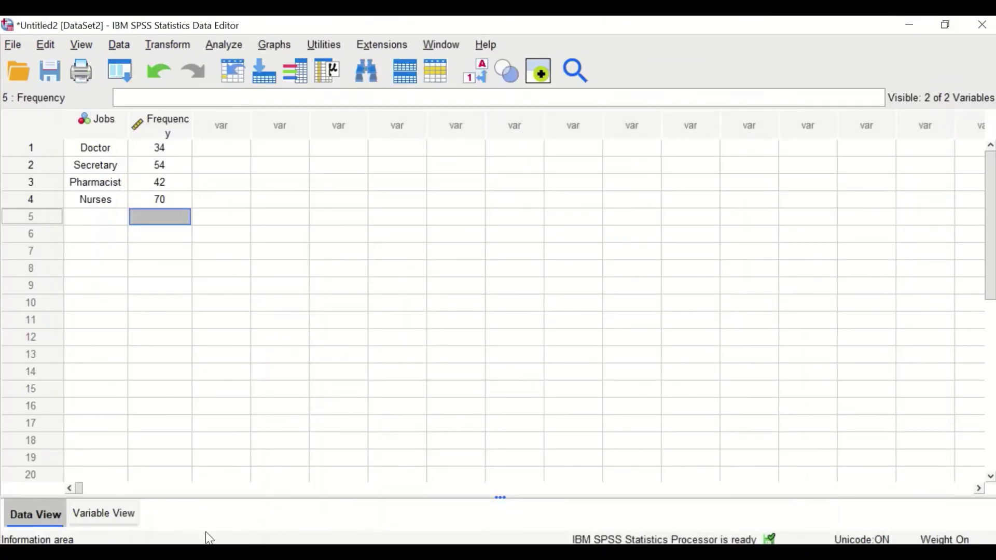
Set up a legacy nonparametric Chi-square test with Jobs as the test variable
click(231, 47)
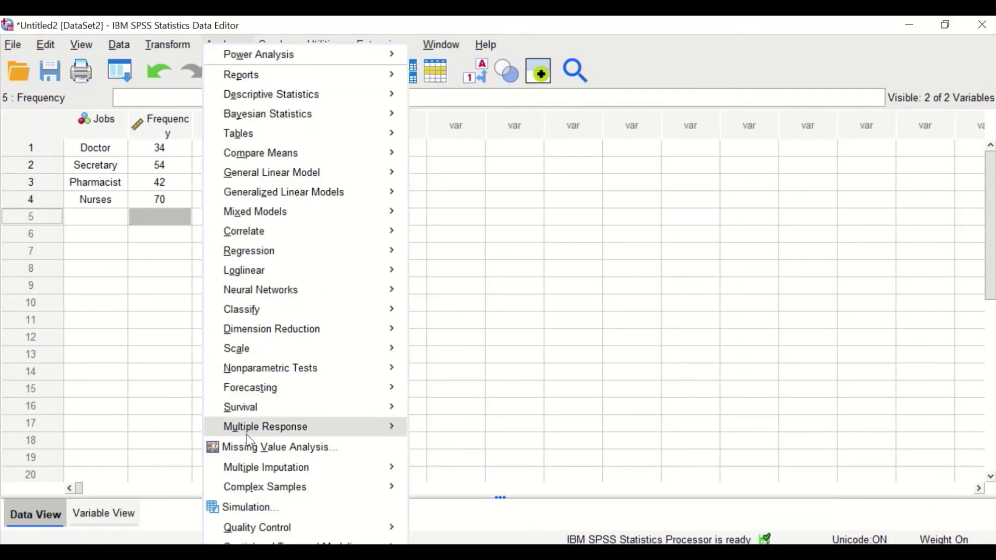
mouse_move(256, 374)
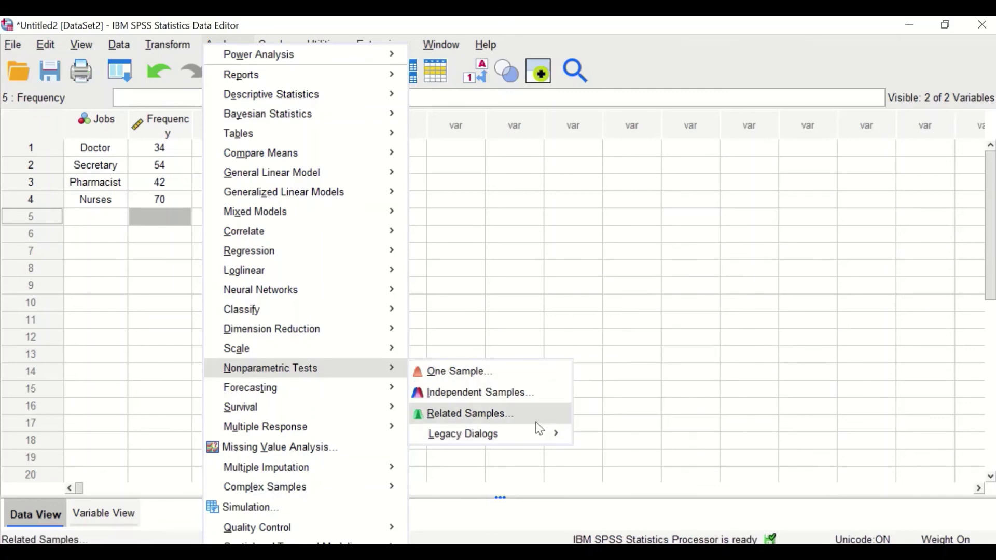
mouse_move(523, 431)
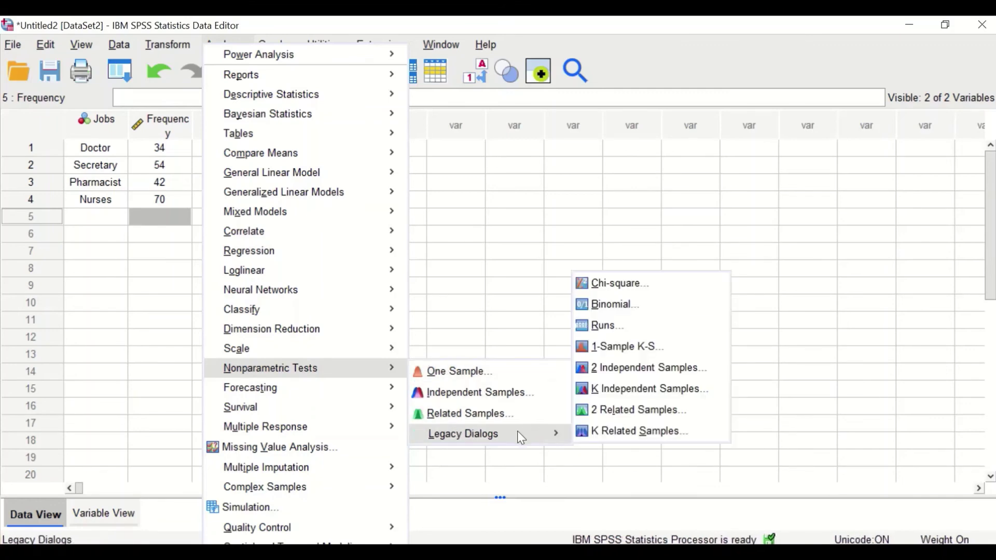
click(592, 284)
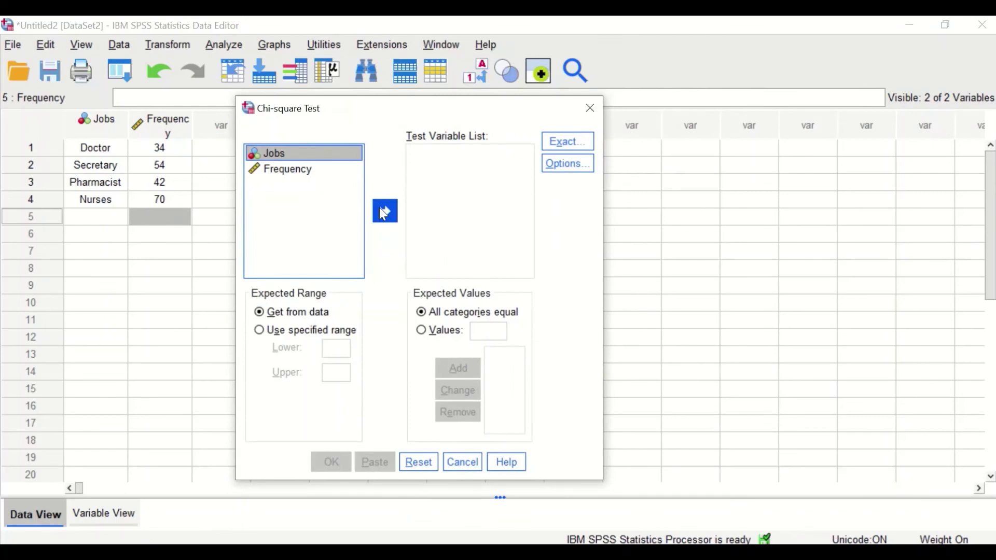
drag(378, 111, 349, 89)
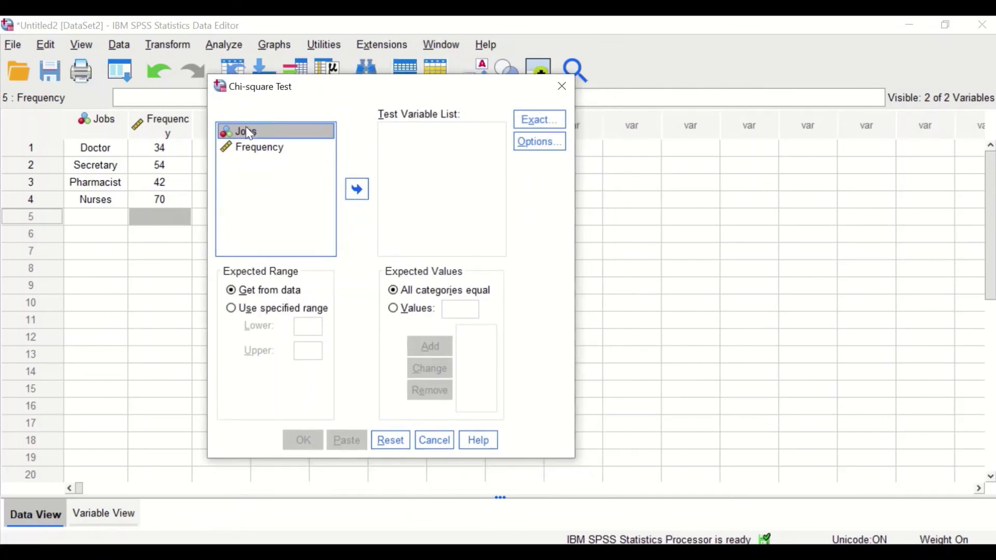
drag(249, 139, 422, 141)
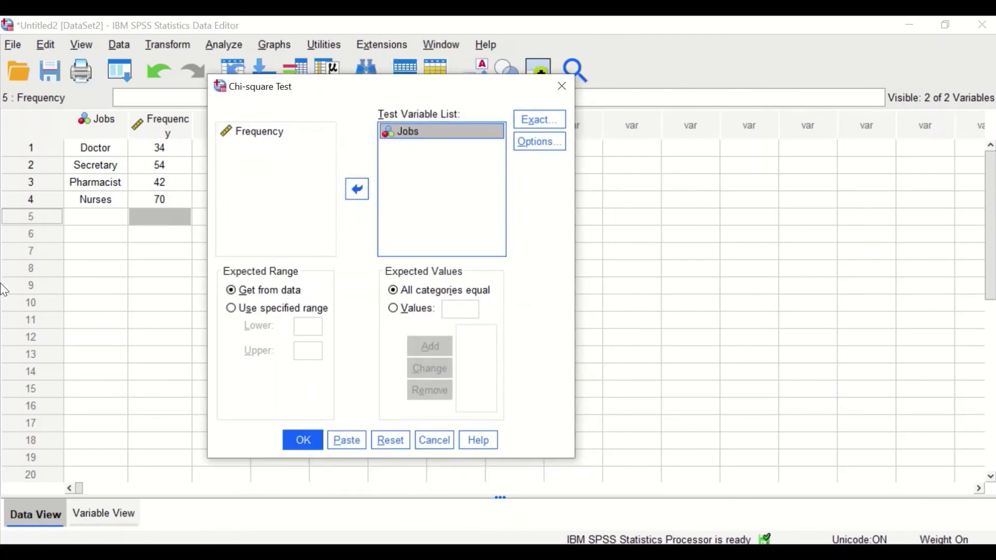
Include descriptive statistics in the Chi-square test of Jobs and run it with all categories expected equal
click(549, 122)
click(636, 156)
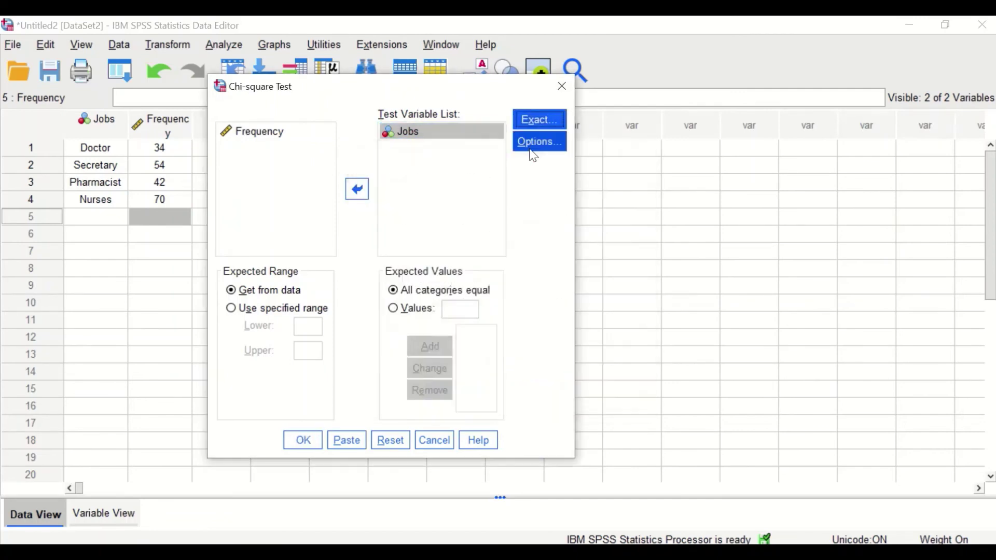
click(539, 141)
click(430, 252)
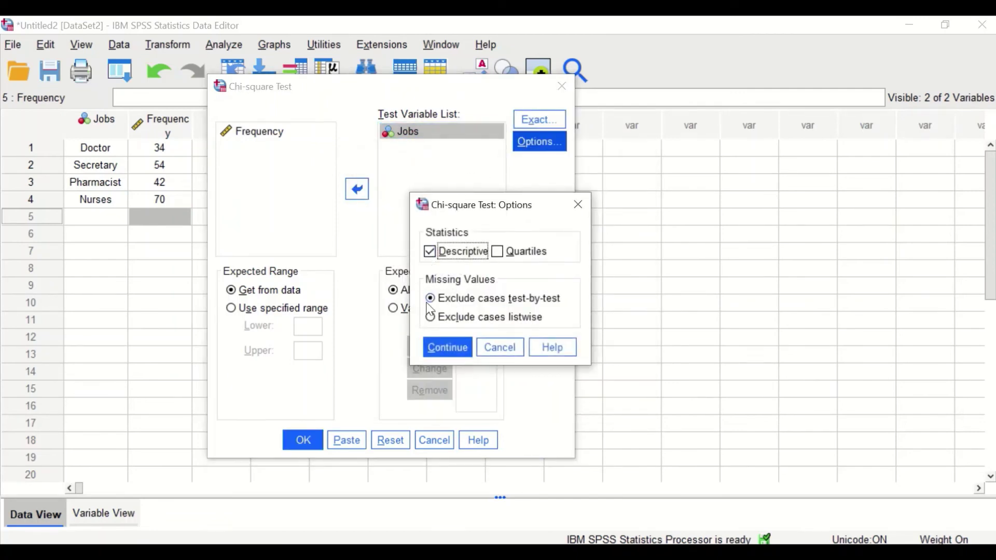
click(446, 343)
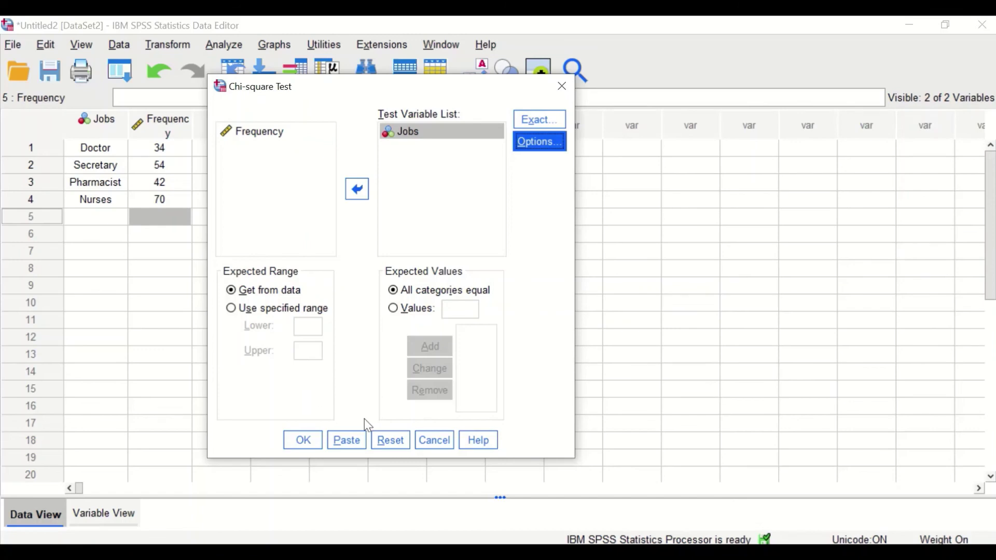
click(304, 441)
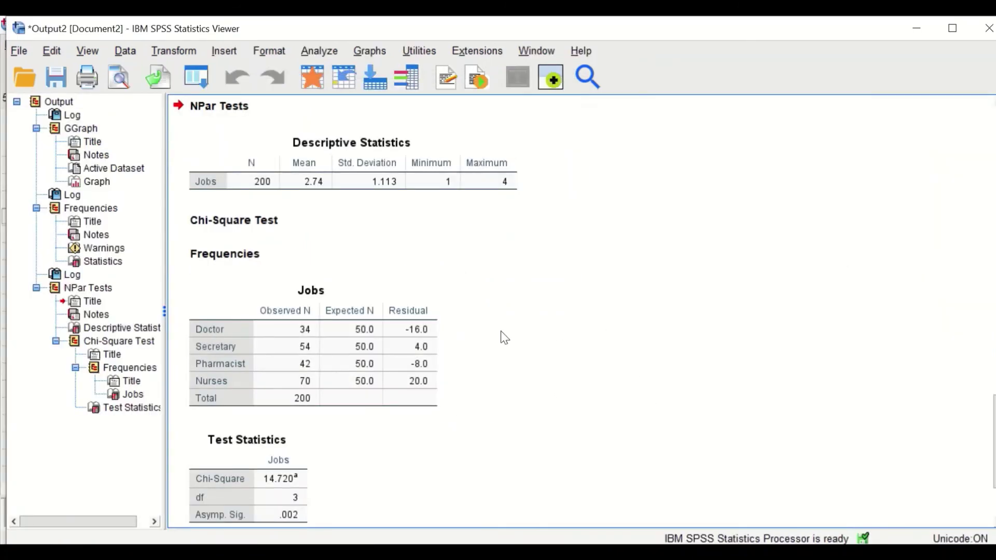
scroll(505, 340, up, 1)
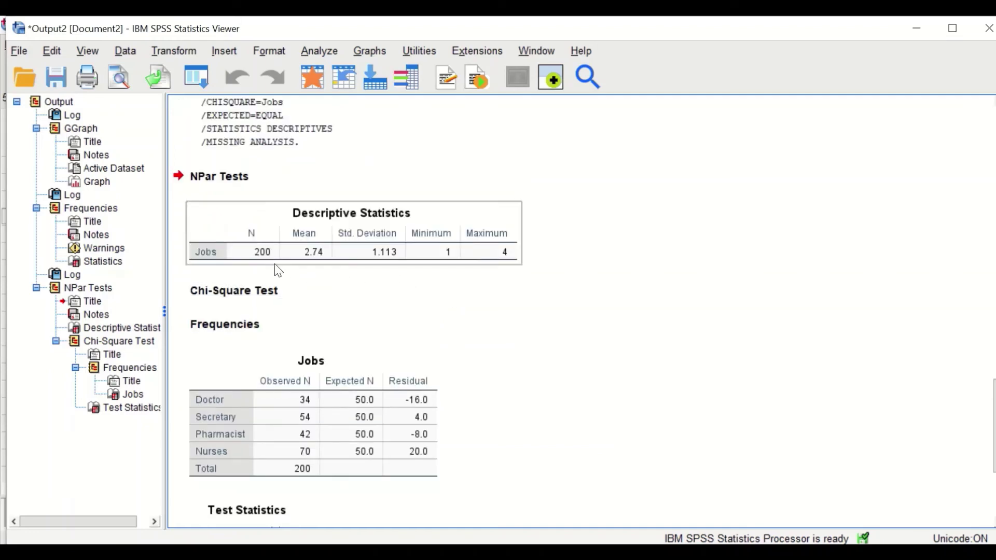